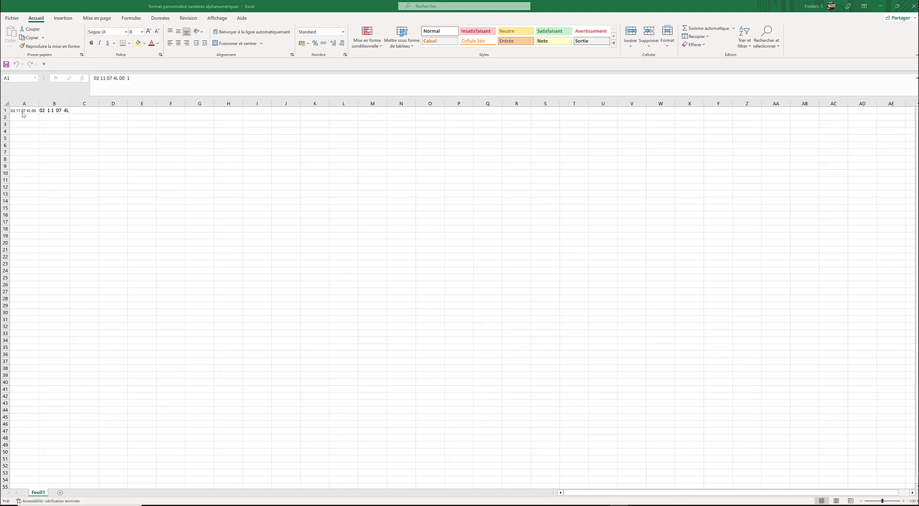
Examine the source text in A1 and the GAUCHE part of the formula in B1
left_click(21, 111)
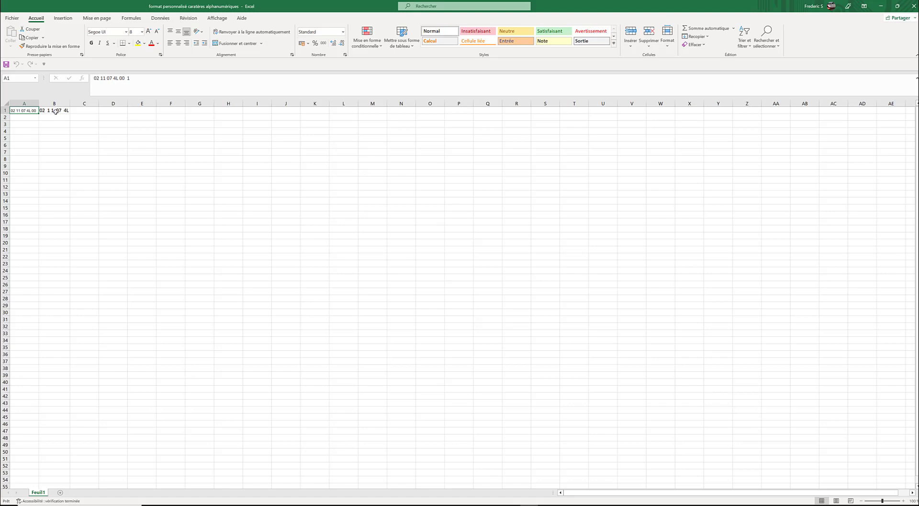
left_click(55, 110)
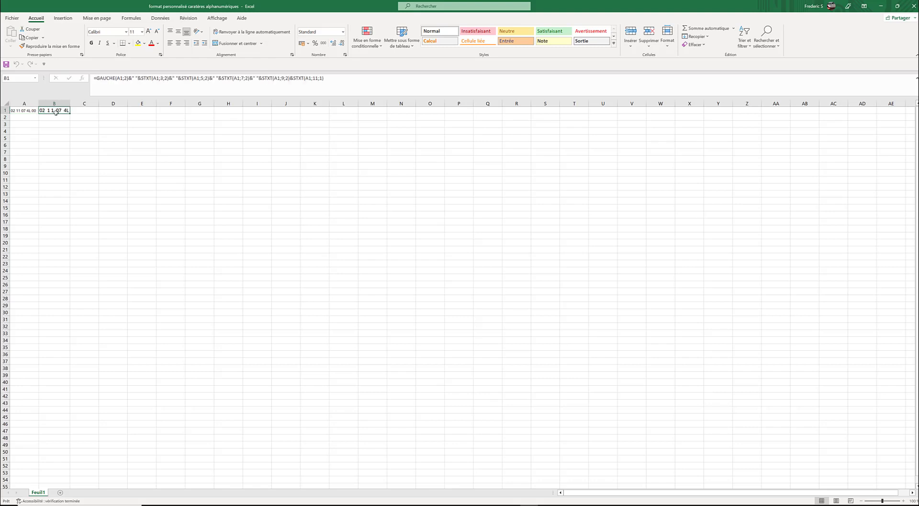
key("F2")
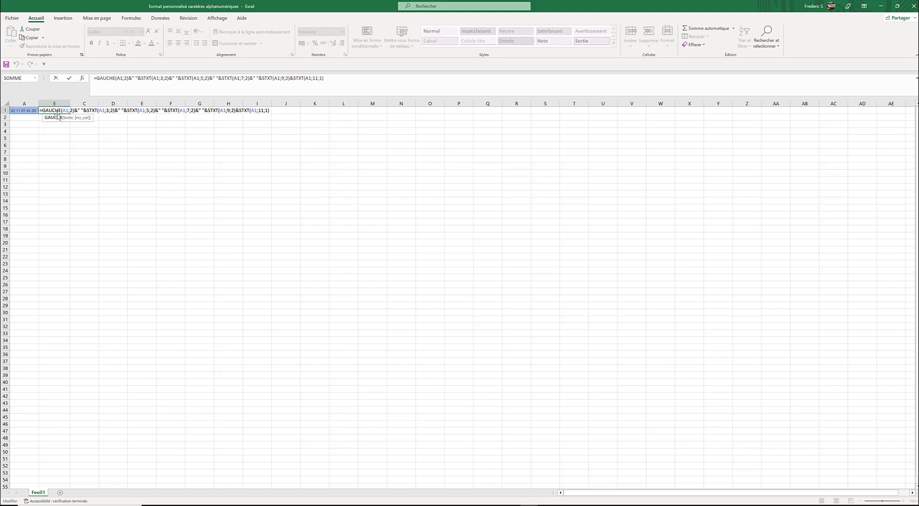
key("Escape")
left_click(62, 132)
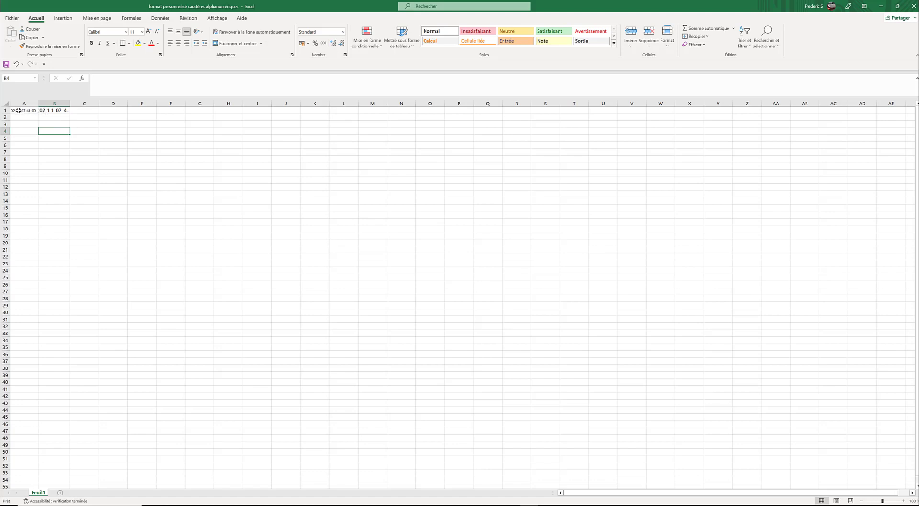
Examine the STXT(A1;3;2) and STXT(A1;5;2) terms in B1's formula without changing them
left_click(51, 109)
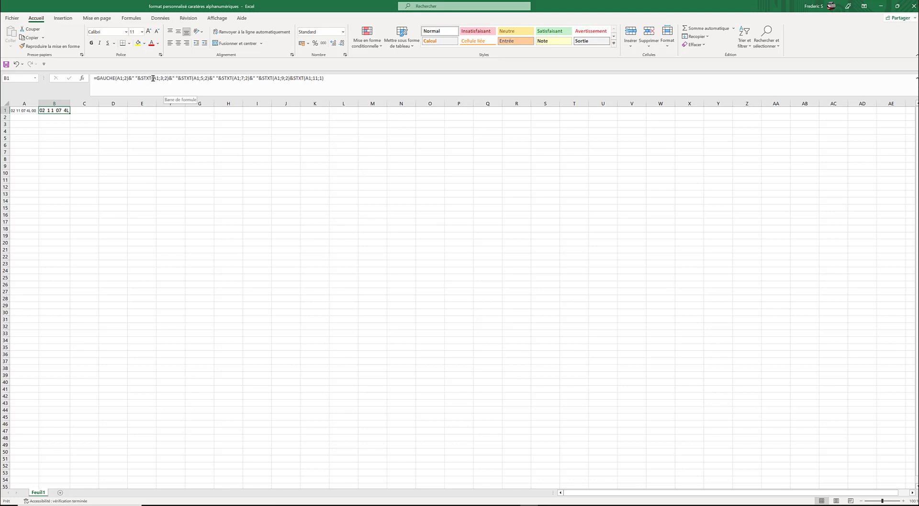
left_click(147, 77)
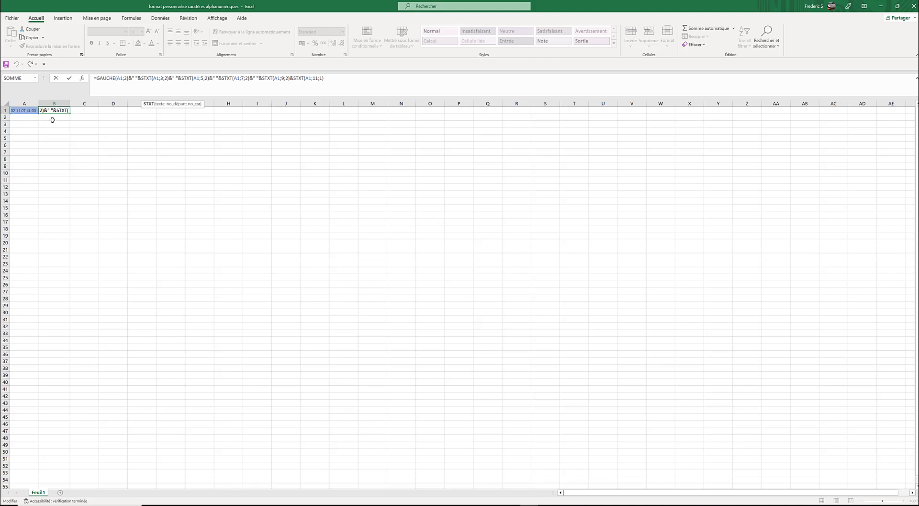
key("Return")
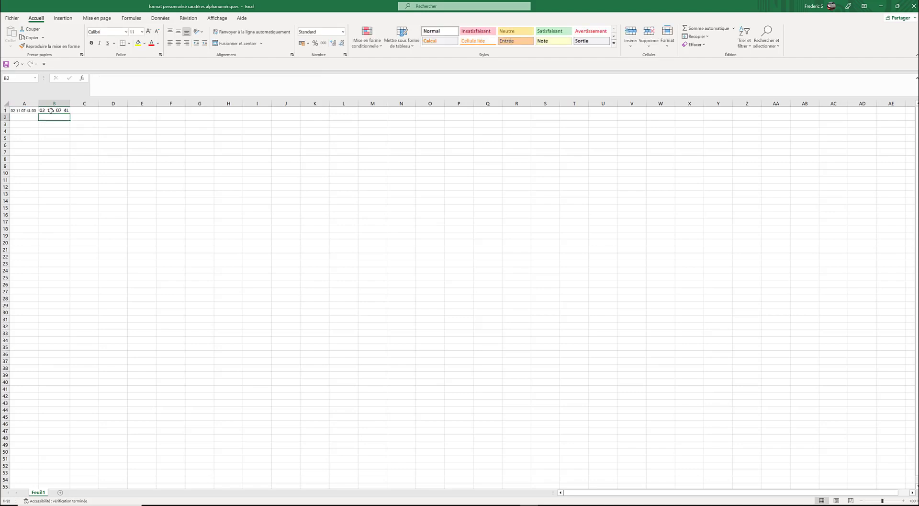
left_click(51, 111)
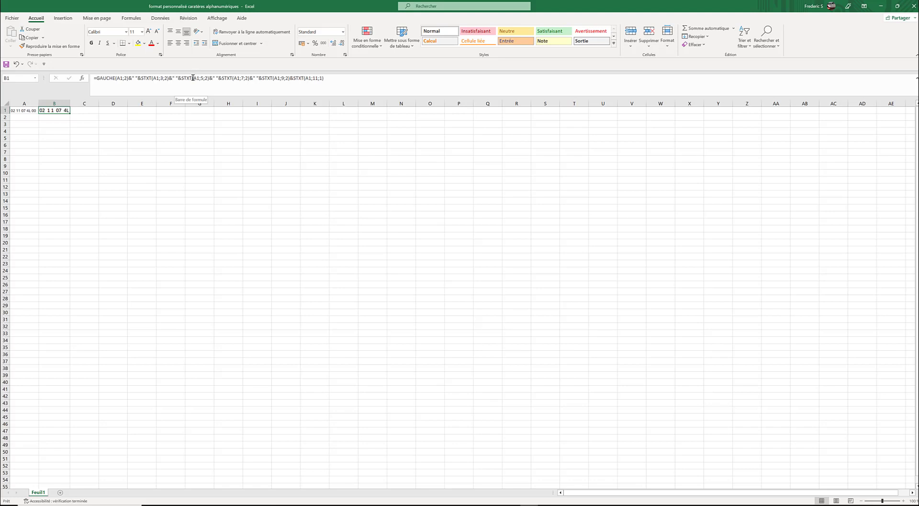
left_click(188, 78)
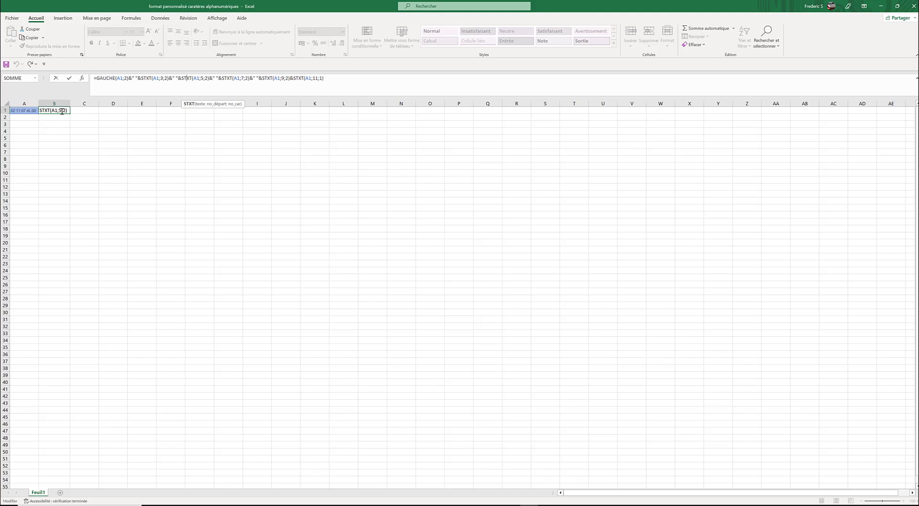
key("Return")
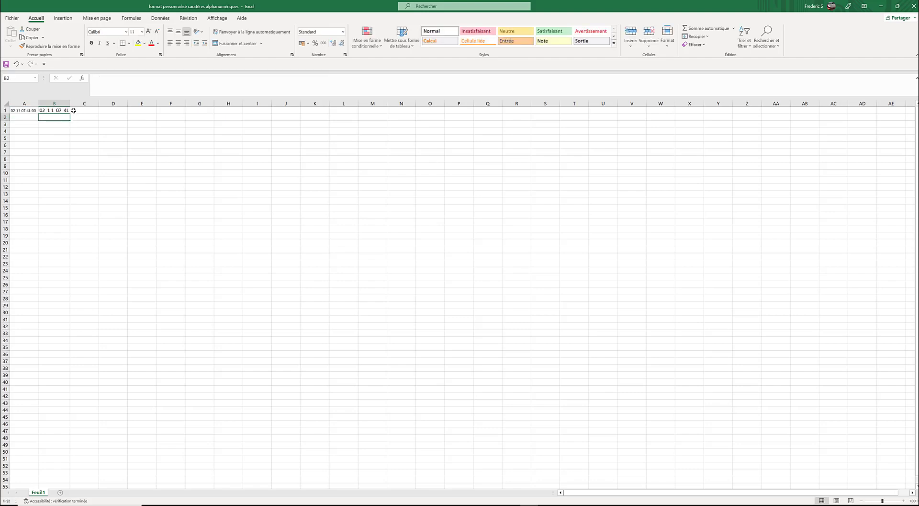
Examine the STXT(A1;9;2) term in B1's formula and compare it with the source text in A1
double_click(63, 110)
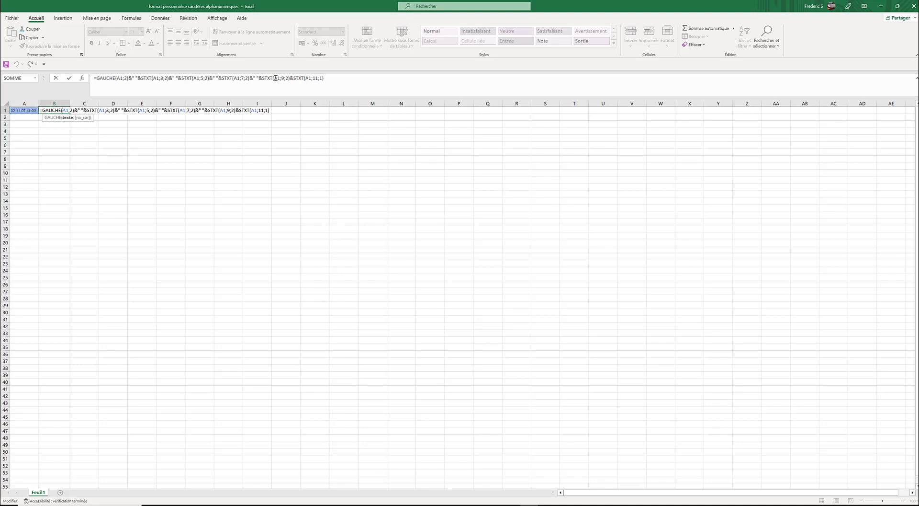
left_click(268, 76)
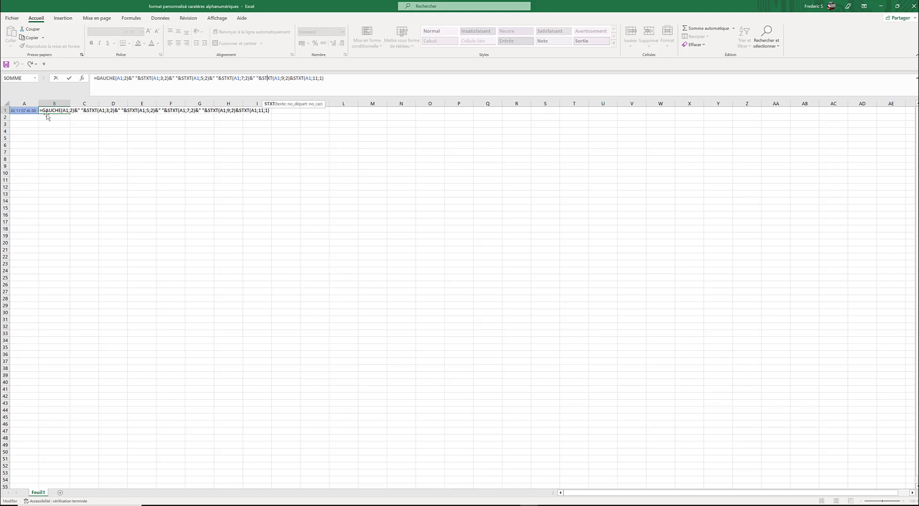
key("ctrl+Return")
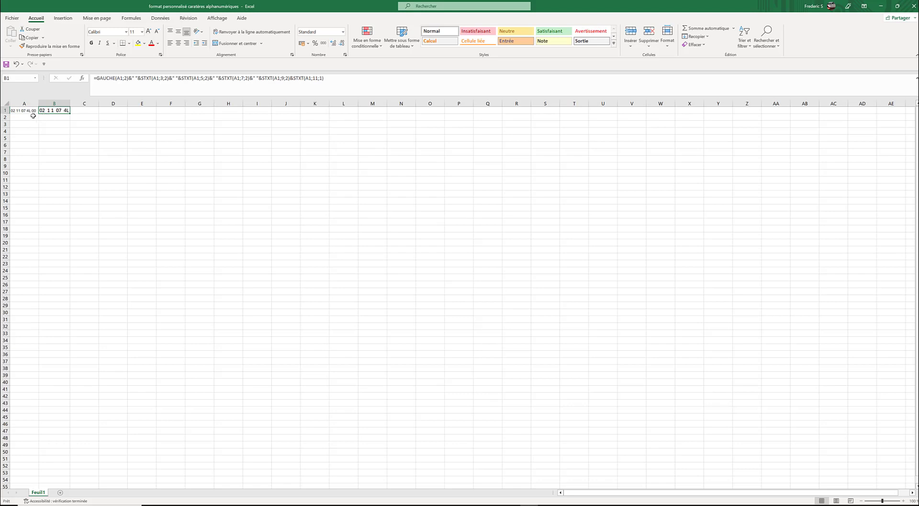
left_click(31, 111)
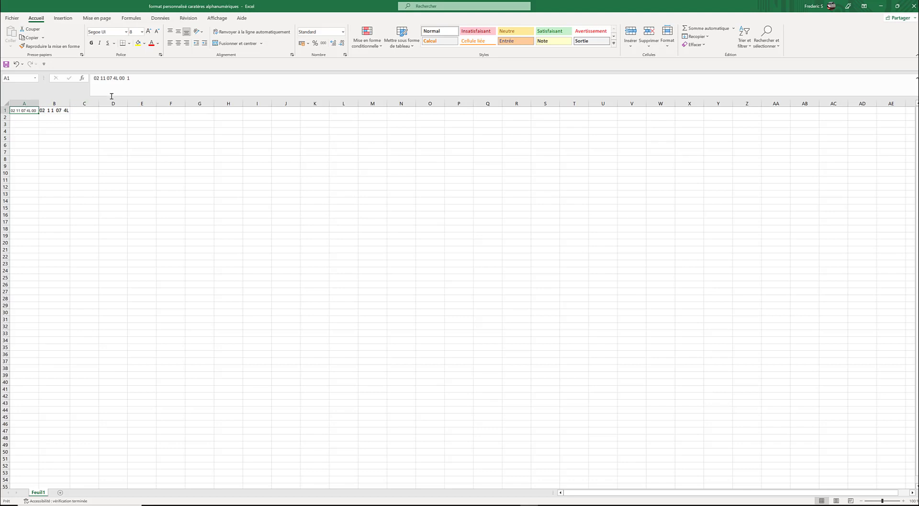
left_click(59, 113)
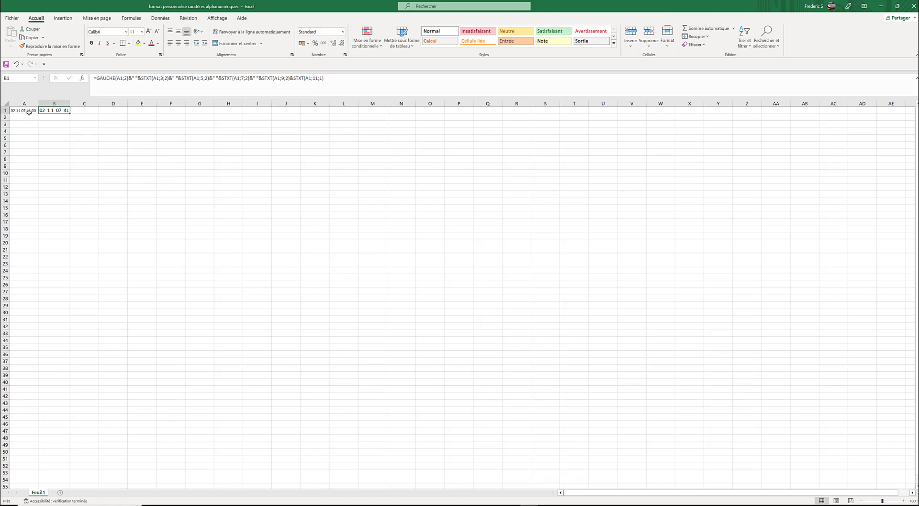
left_click(279, 78)
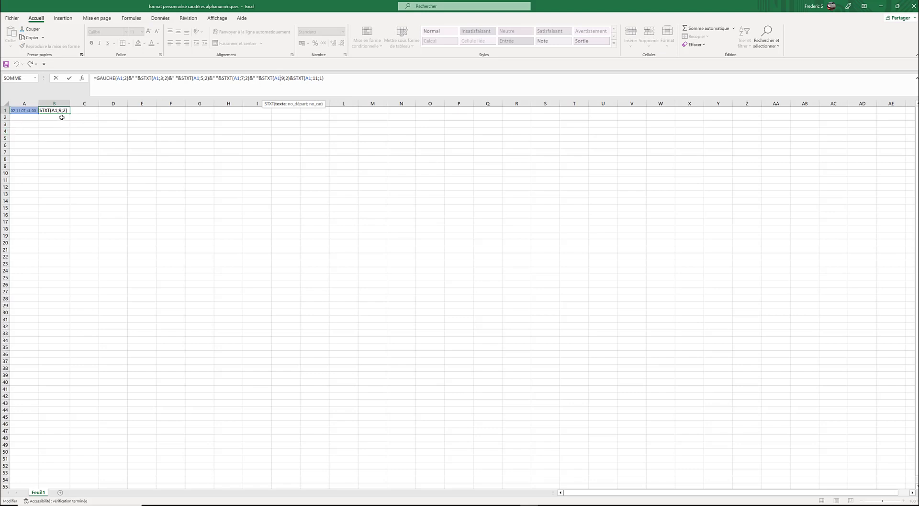
key("Return")
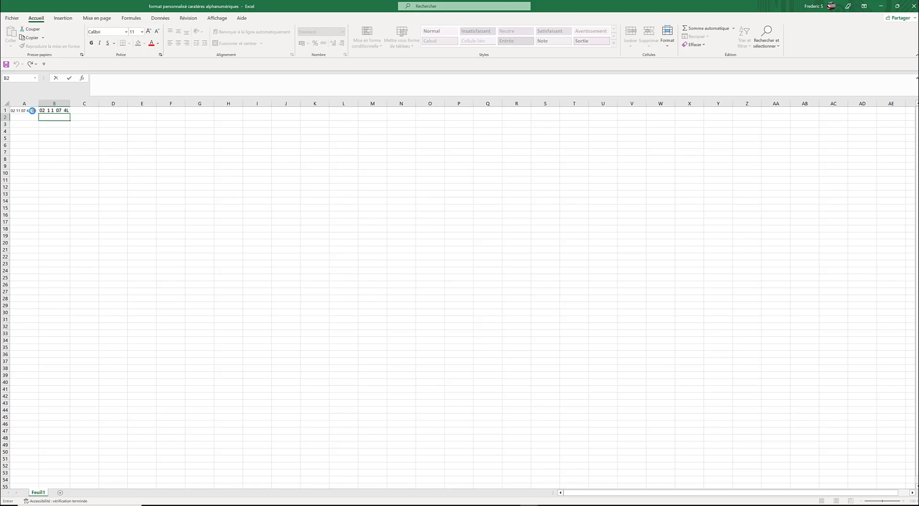
Examine the final STXT(A1;11;1) term in B1's formula, comparing A1 with the formatted output in B1
left_click(32, 111)
left_click(55, 111)
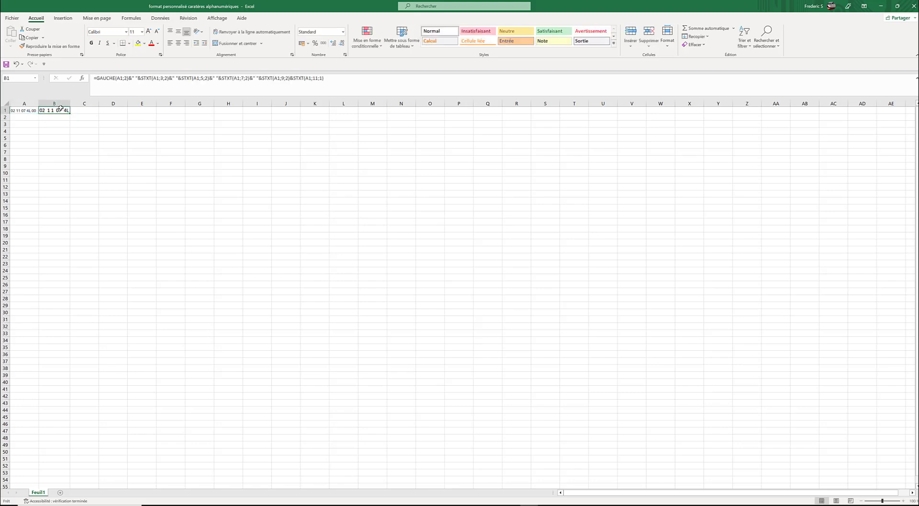
left_click(299, 77)
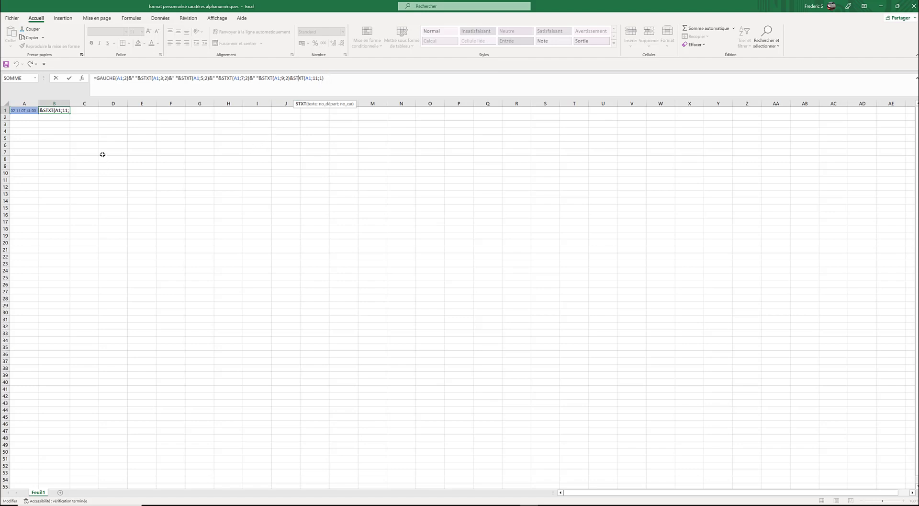
left_click(42, 125)
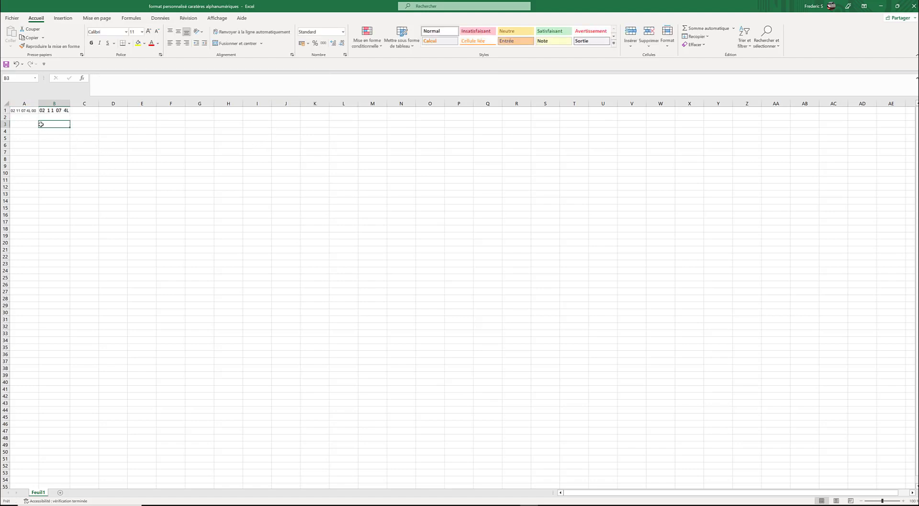
left_click(21, 110)
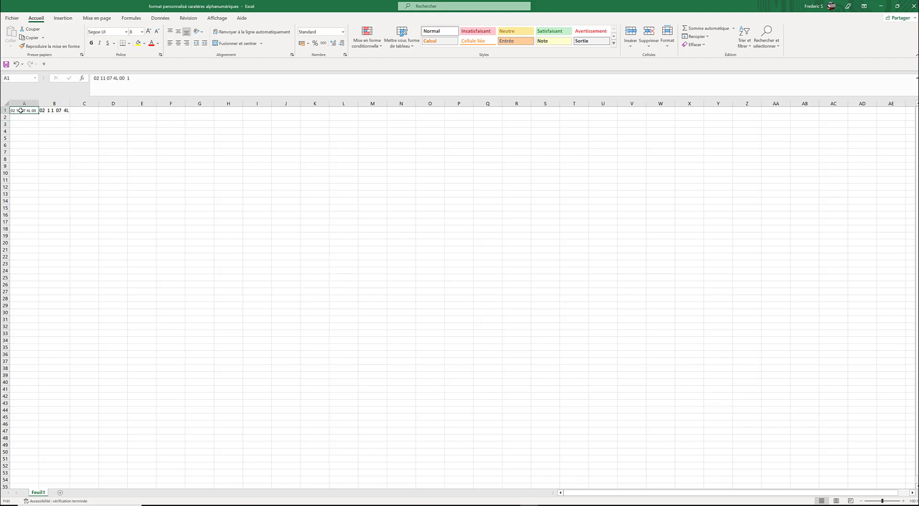
left_click(51, 110)
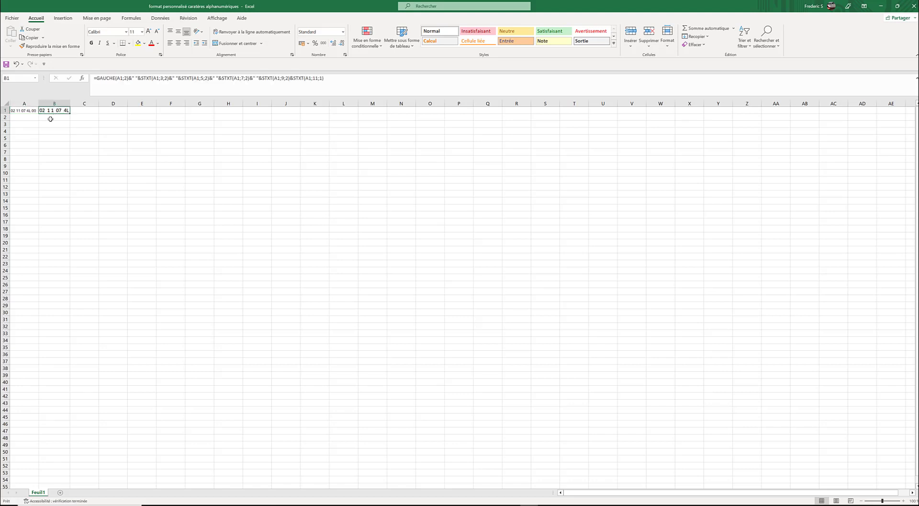
Enter 09 13 10 9K 25 36 in cell A3 and fit column A's width to its contents
left_click(24, 124)
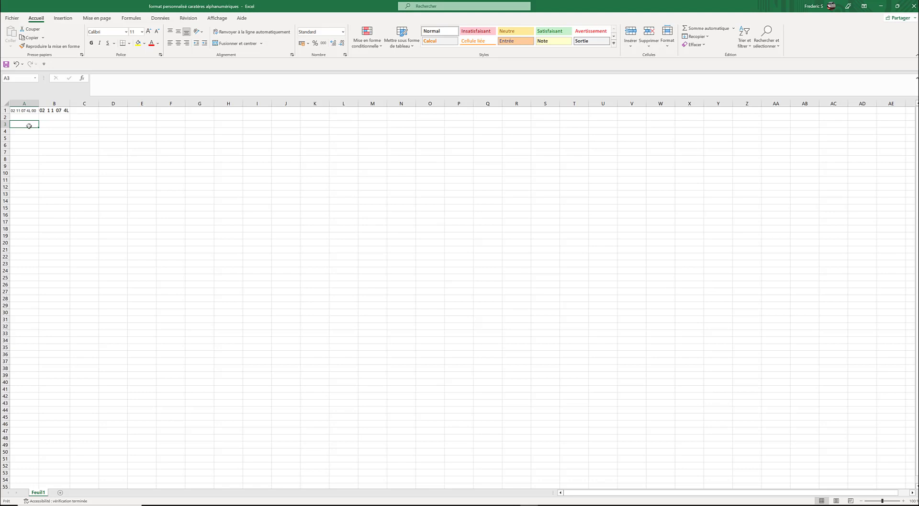
type("09")
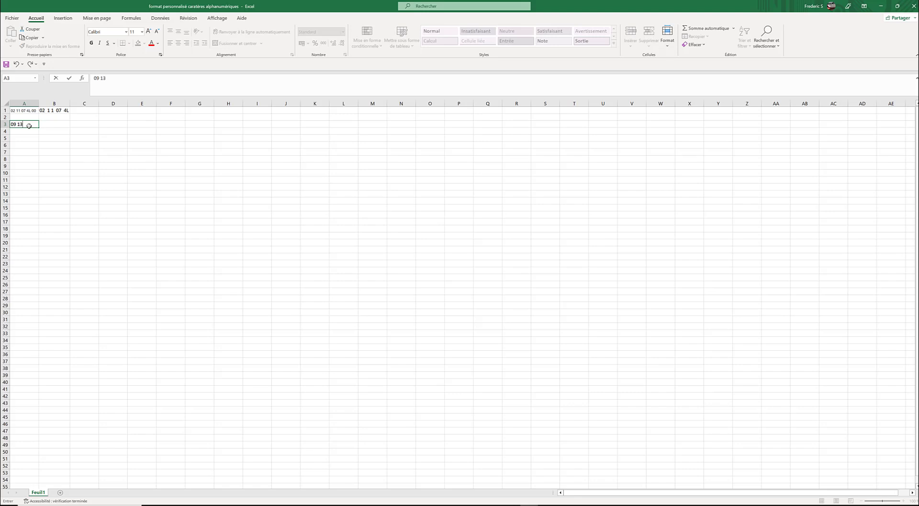
type("13 1")
type("0 9K 25 36")
left_click(57, 157)
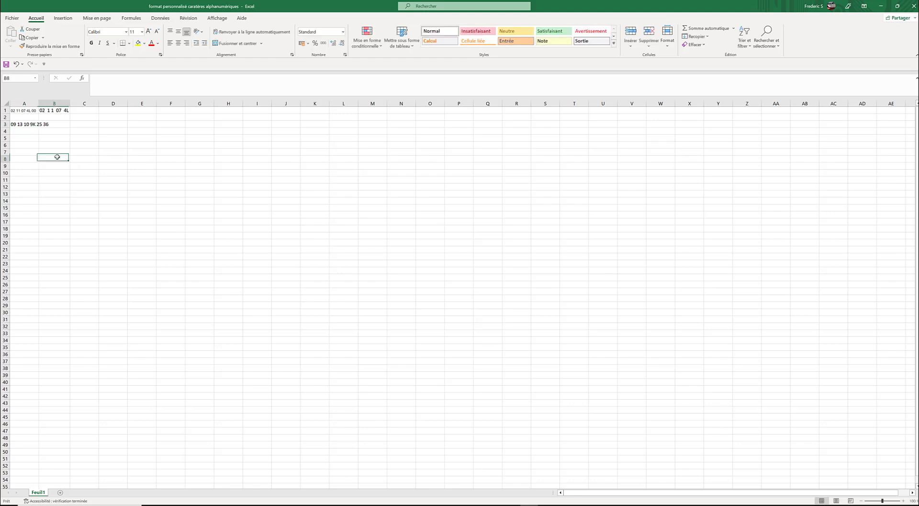
double_click(38, 103)
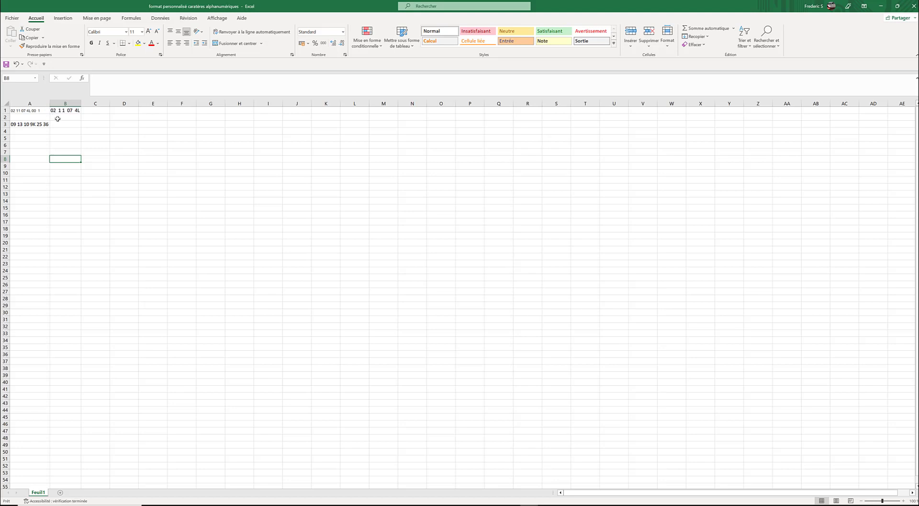
Try to copy B1's complete GAUCHE and STXT formula into cell B3
left_click(59, 110)
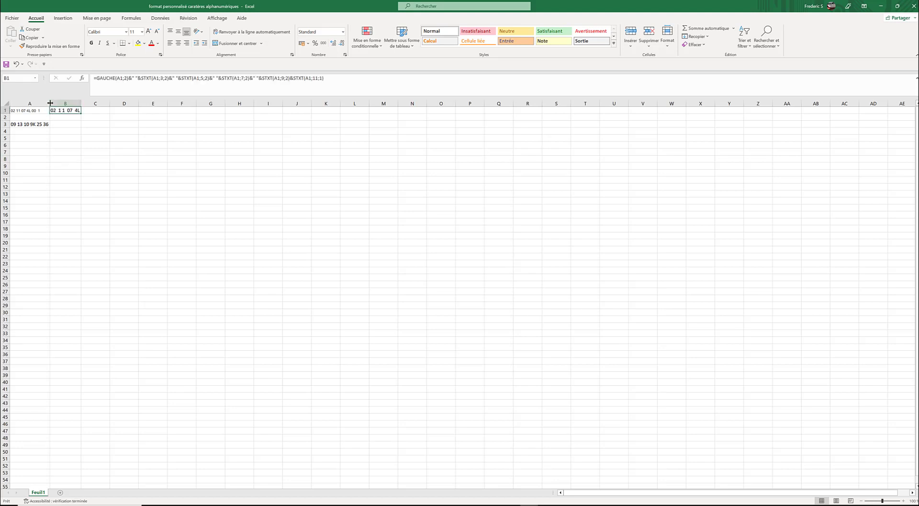
left_click(93, 79)
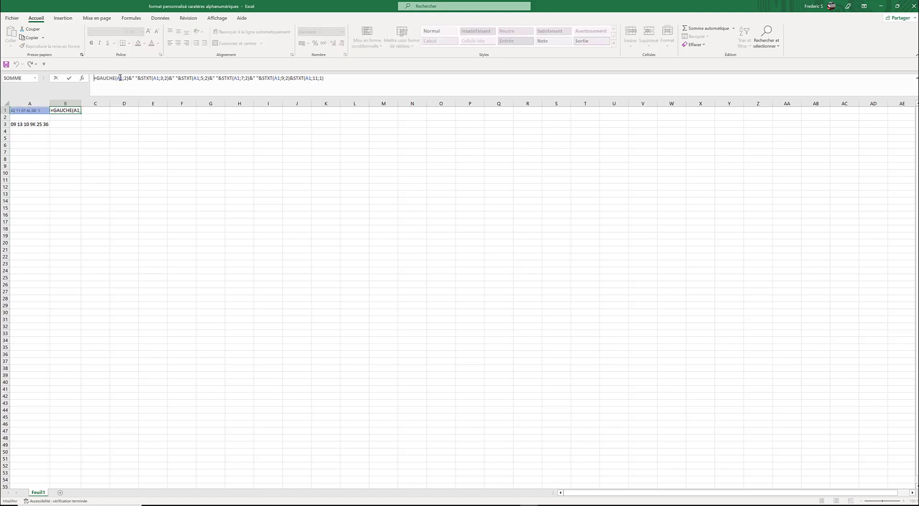
left_click(328, 78)
left_click_drag(328, 78, 283, 77)
left_click(251, 78)
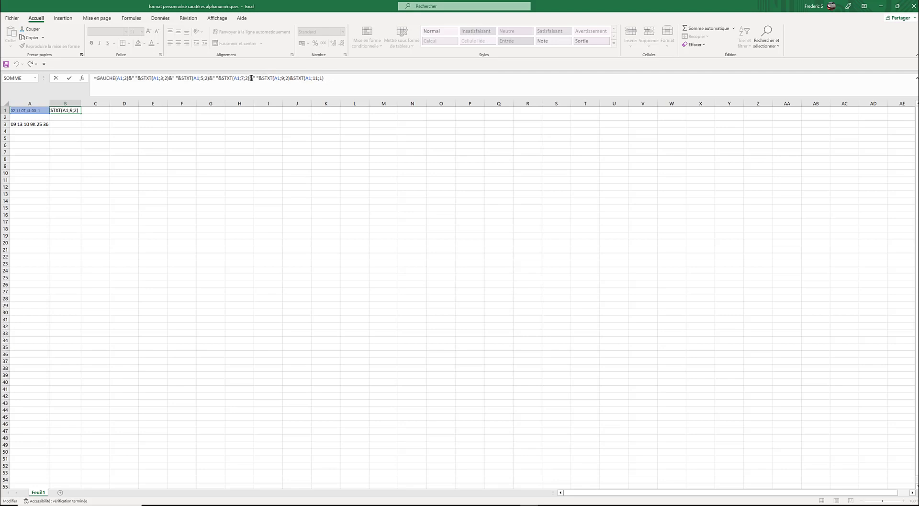
triple_click(326, 78)
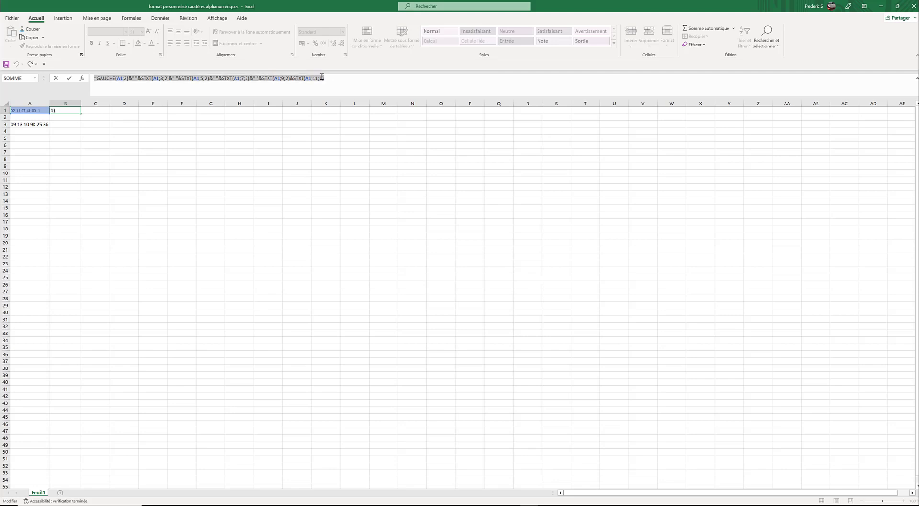
key("ctrl+c")
type("=")
left_click(65, 125)
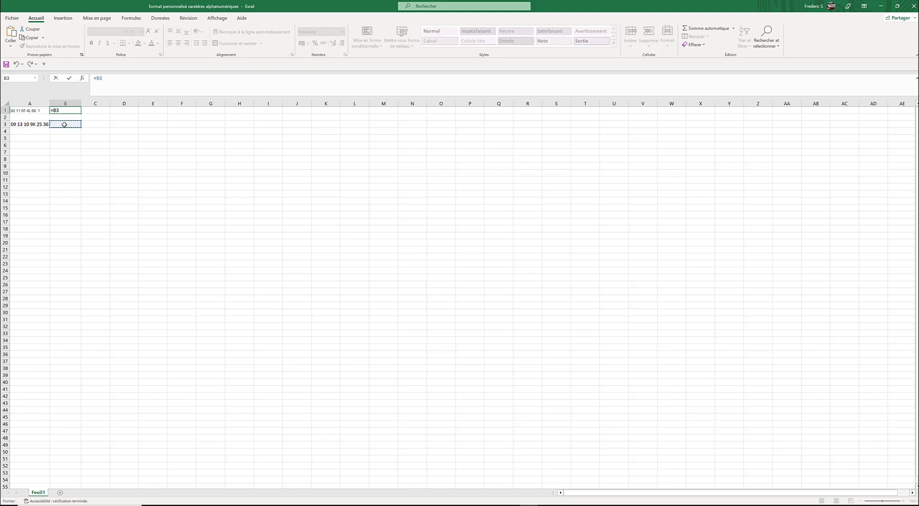
key("ctrl+v")
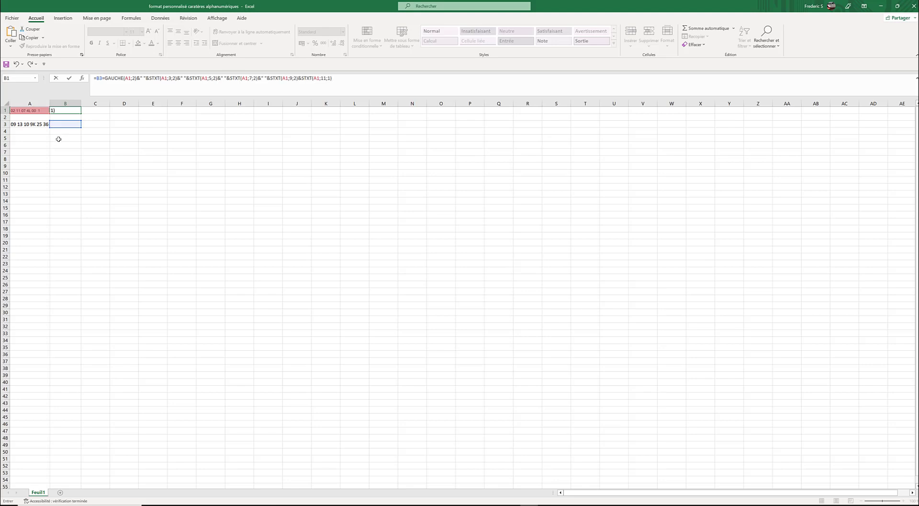
left_click(58, 137)
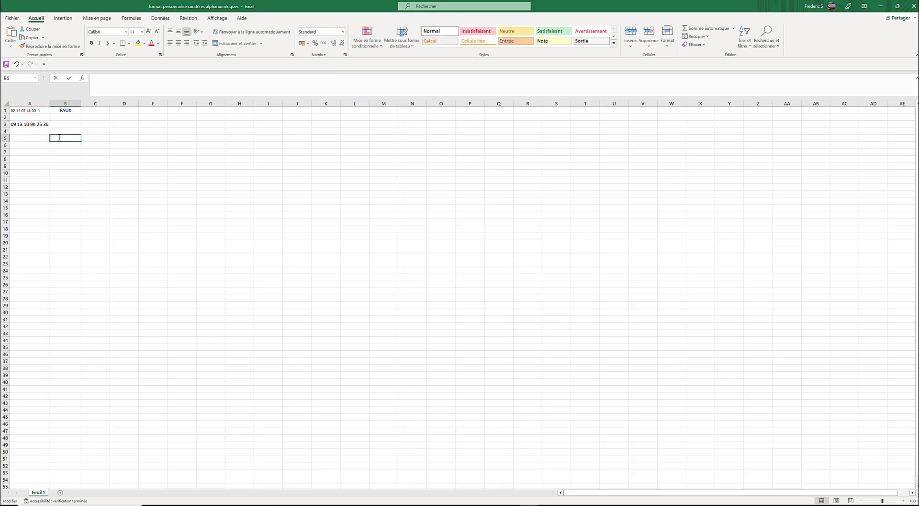
Undo the accidental change to the formula in B1
left_click(61, 110)
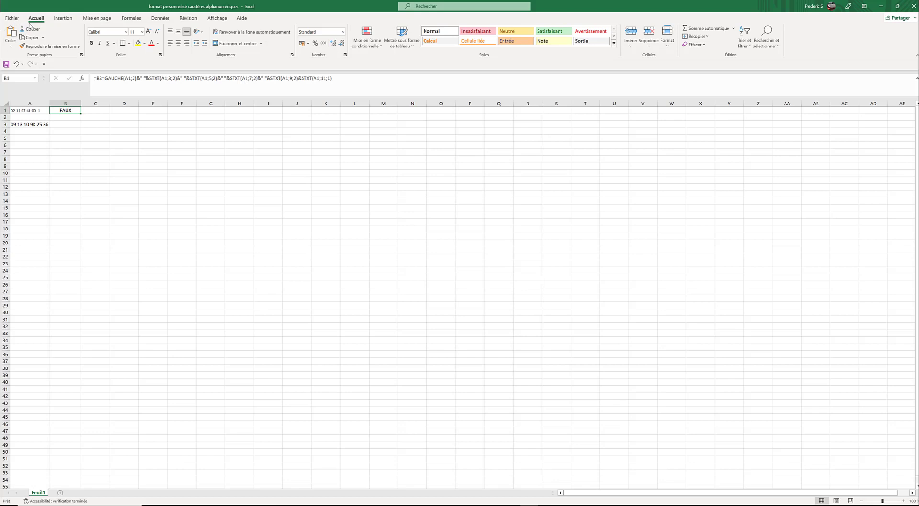
left_click(16, 64)
left_click(16, 64)
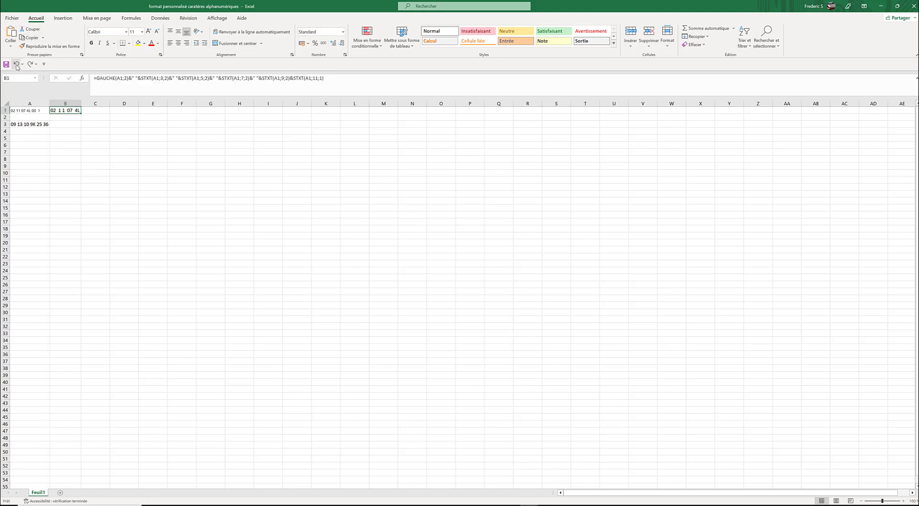
Try to paste B1's complete GAUCHE and STXT formula into B3 through a new formula entry
left_click(329, 77)
left_click_drag(329, 78, 64, 80)
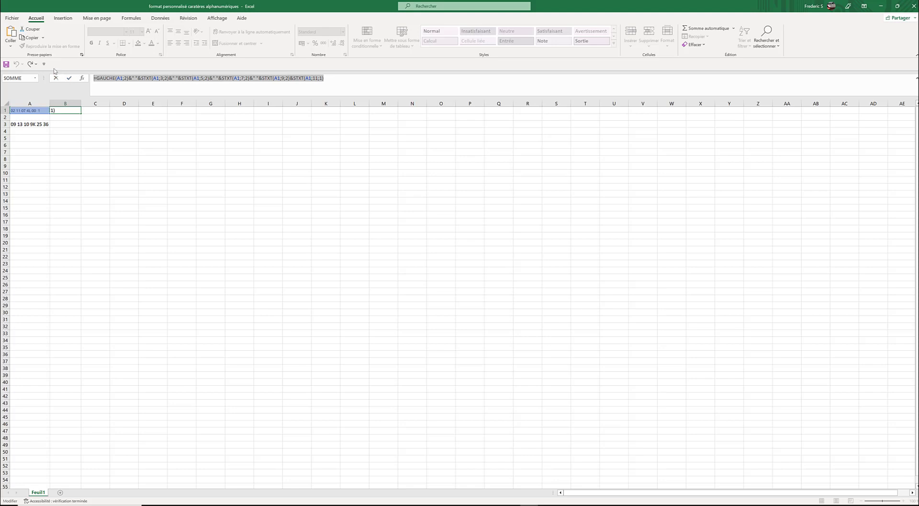
type("=")
left_click(61, 125)
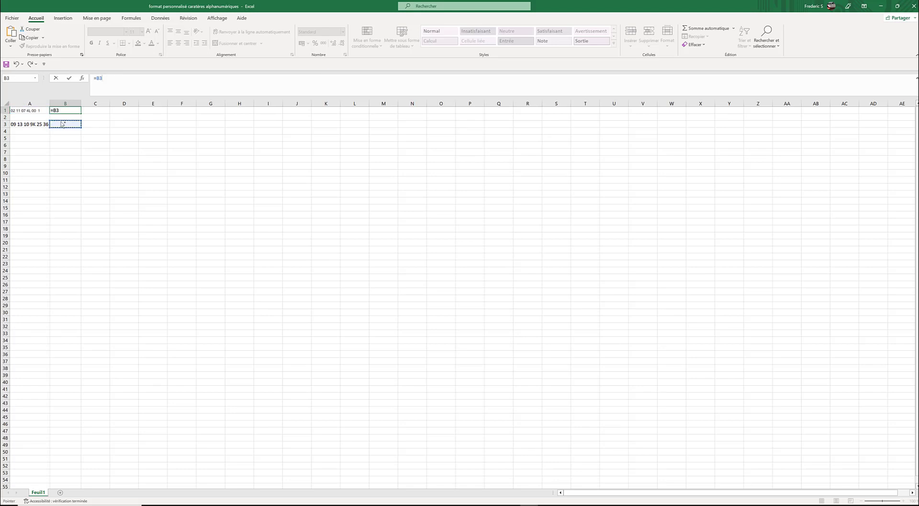
key("ctrl+v")
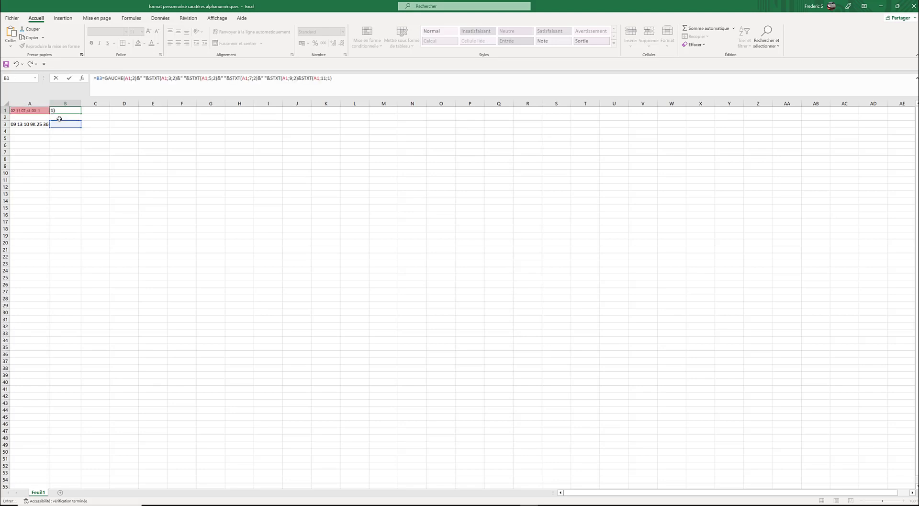
Remove the stray B3 and M7 references from the start of B1's formula
left_click(58, 110)
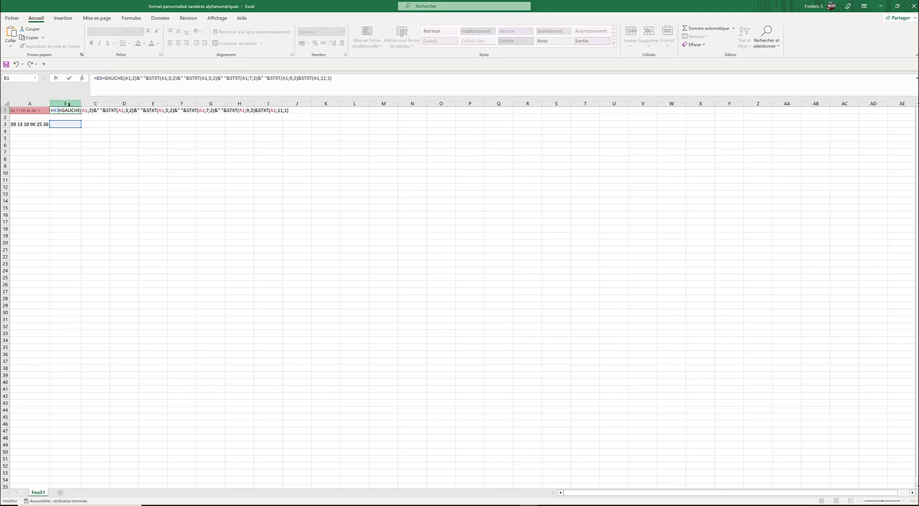
key("BackSpace")
key("BackSpace")
key("BackSpace")
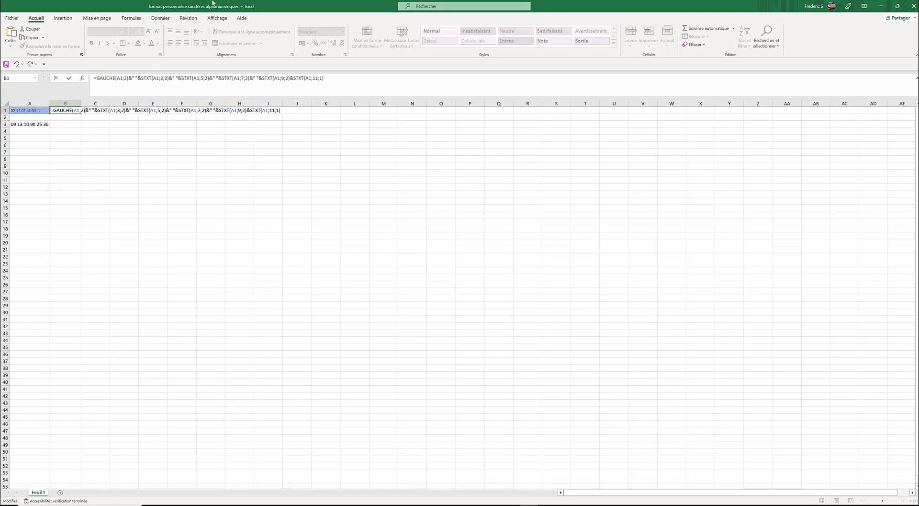
left_click(375, 150)
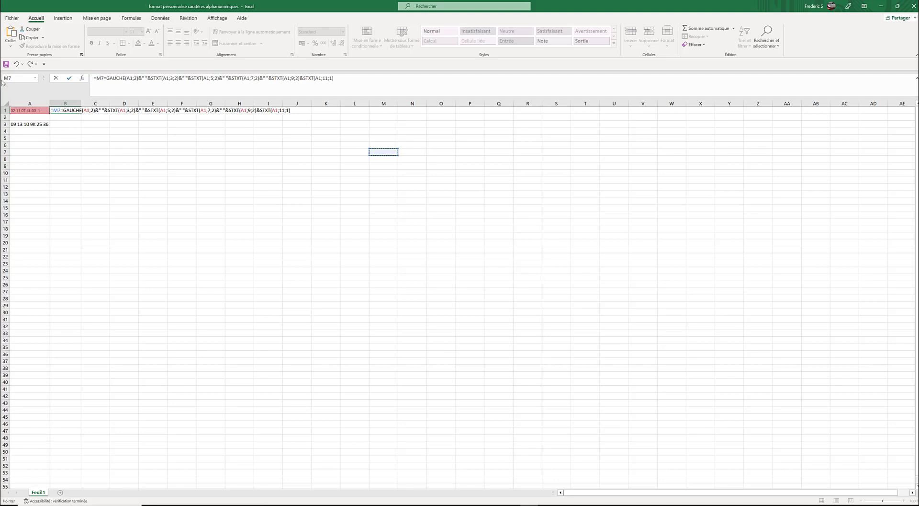
left_click(64, 111)
key("BackSpace")
key("BackSpace")
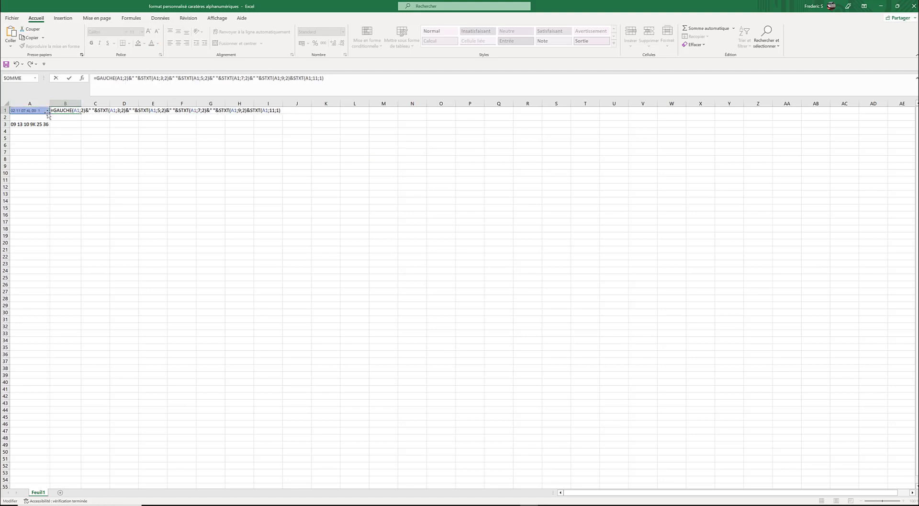
Remove the stray A2 reference from B1 and commit its original GAUCHE and STXT formula
type("=")
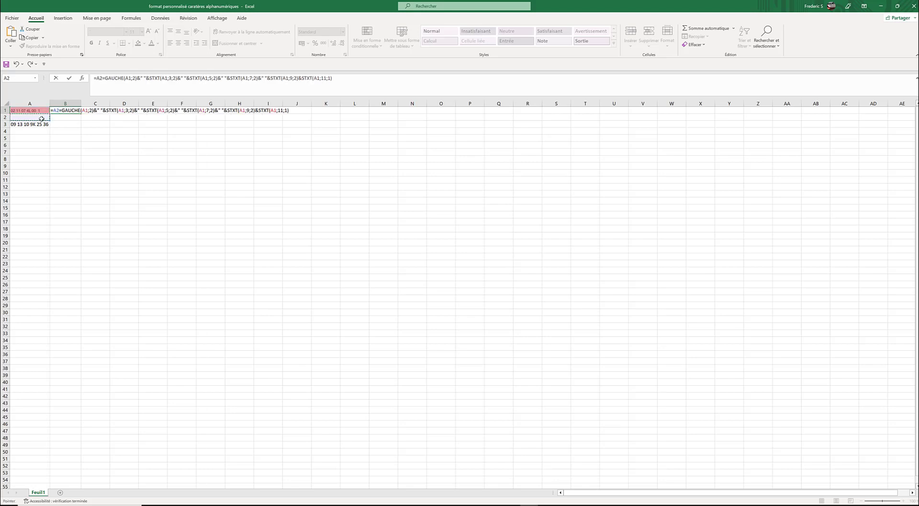
left_click(42, 117)
left_click(60, 110)
key("BackSpace")
key("BackSpace")
key("BackSpace")
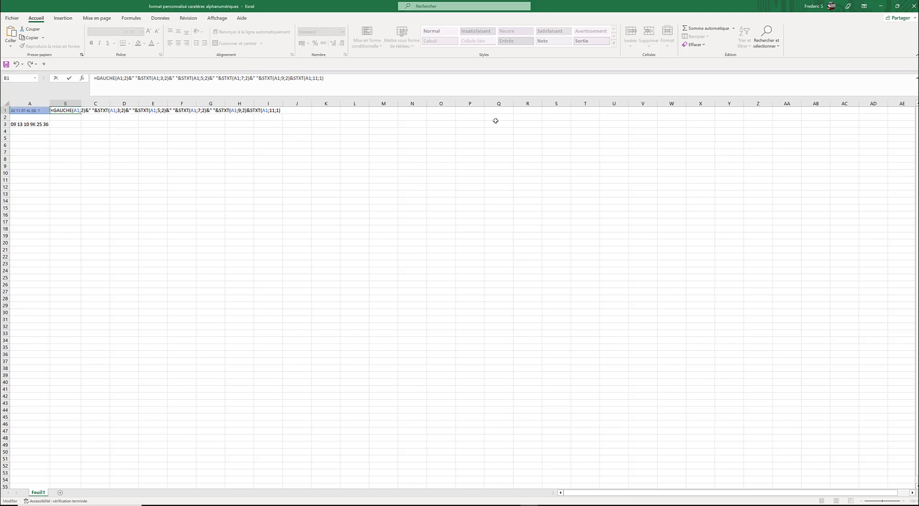
left_click(326, 79)
key("Return")
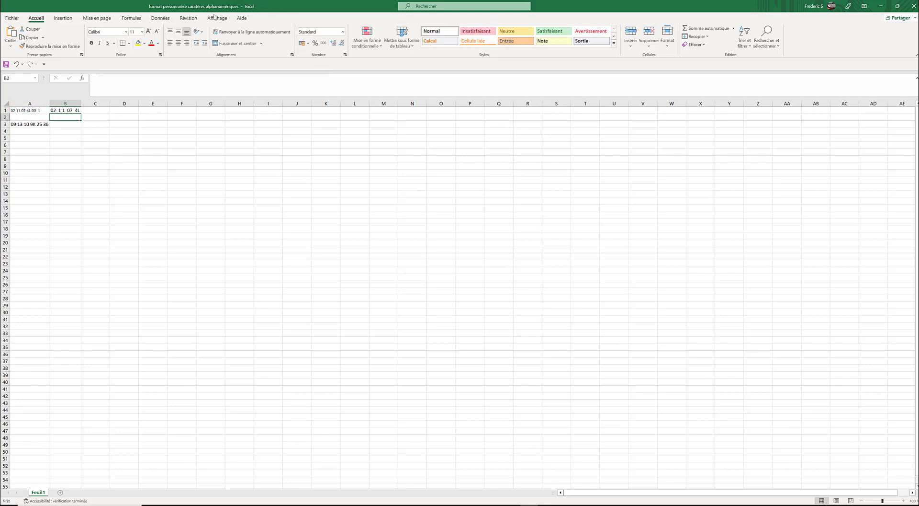
Copy the full text of B1's GAUCHE and STXT formula into cell B3, keeping its A1 references
left_click(84, 152)
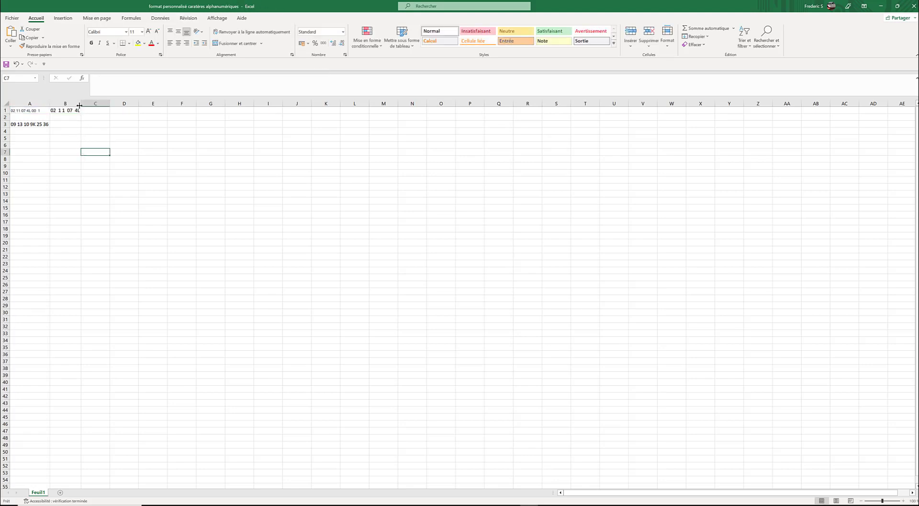
left_click(66, 111)
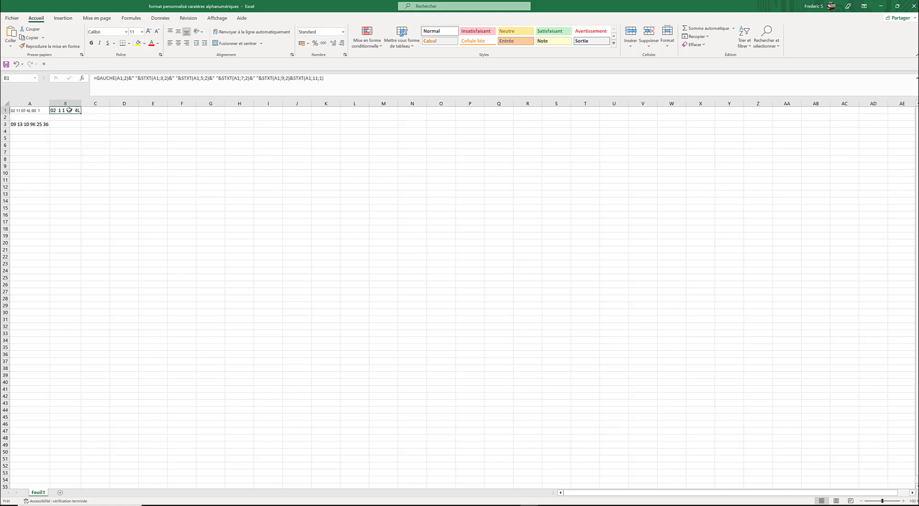
left_click(219, 86)
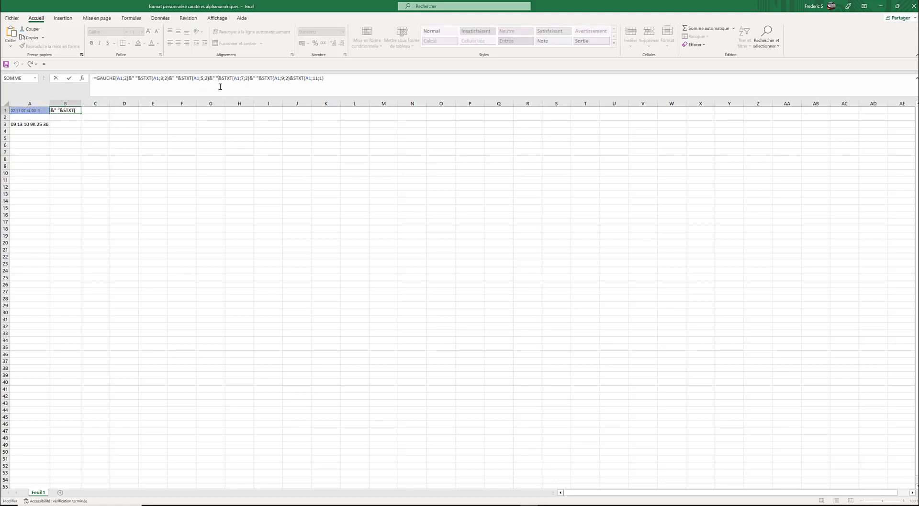
left_click(320, 79)
triple_click(258, 79)
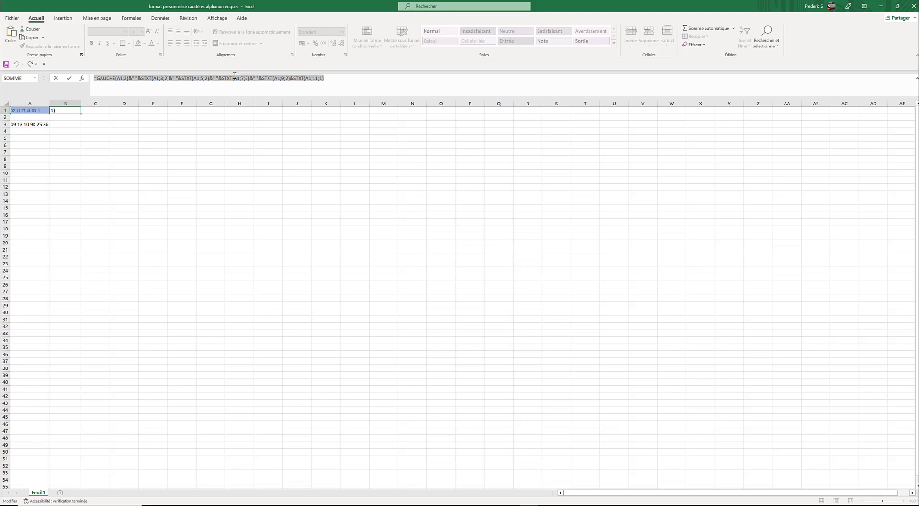
left_click(345, 78)
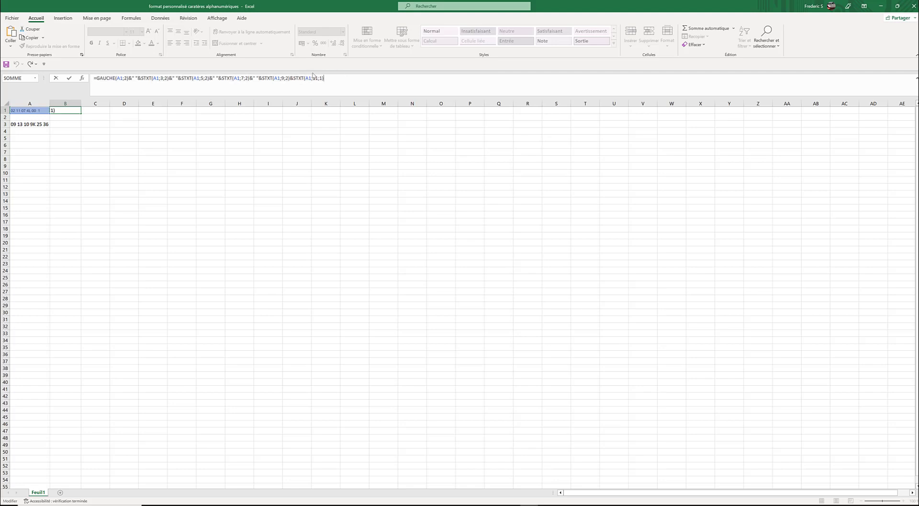
key("Return")
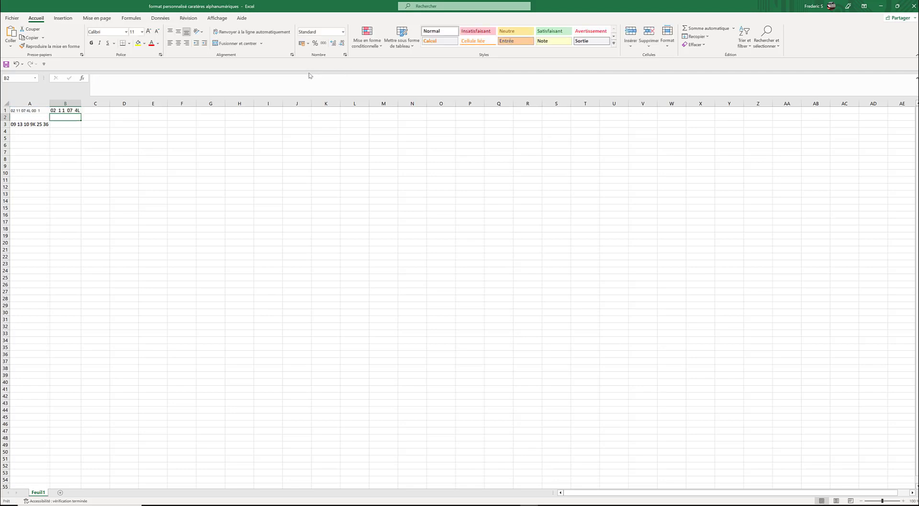
left_click(63, 127)
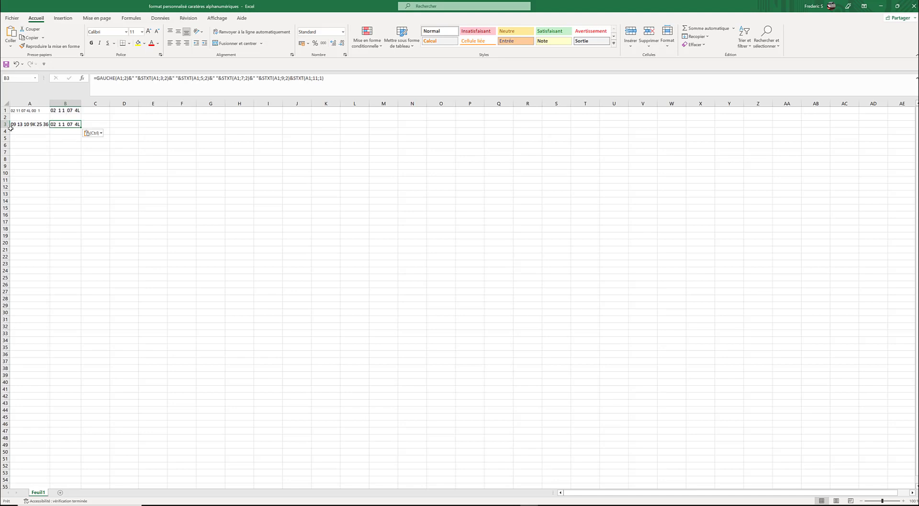
In B3's formula, change the A1 reference to A3 in the GAUCHE term and the first STXT term
triple_click(123, 79)
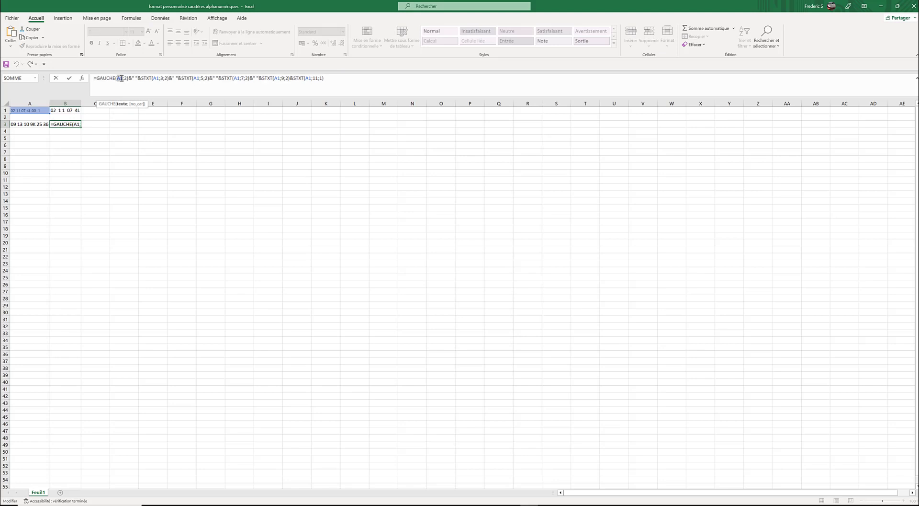
triple_click(121, 80)
left_click(122, 79)
key("BackSpace")
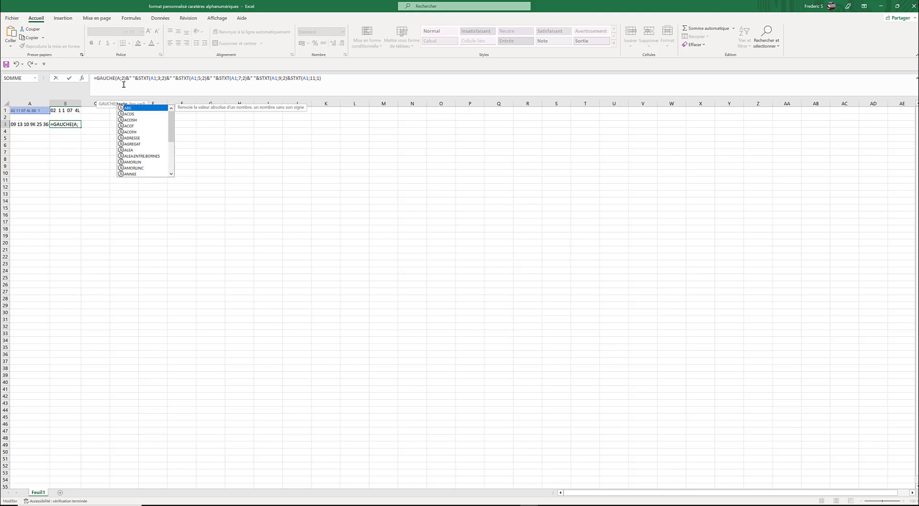
type("3")
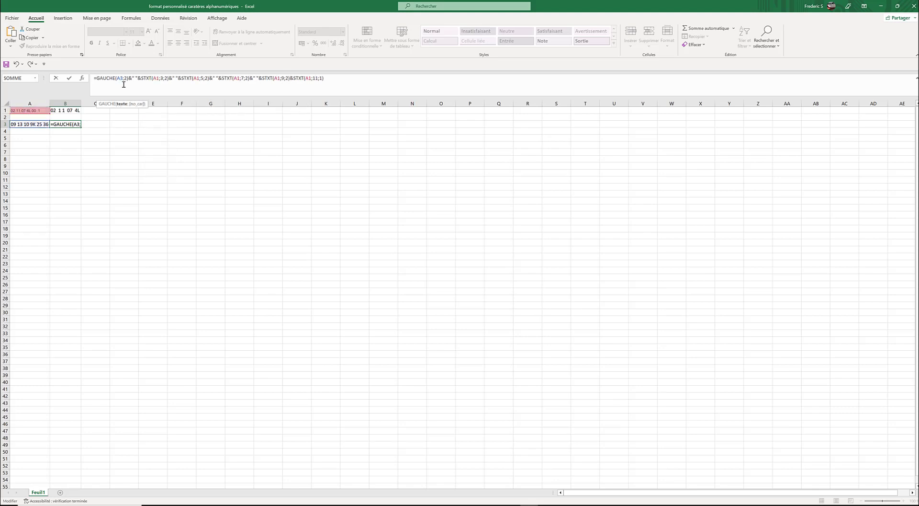
left_click(160, 78)
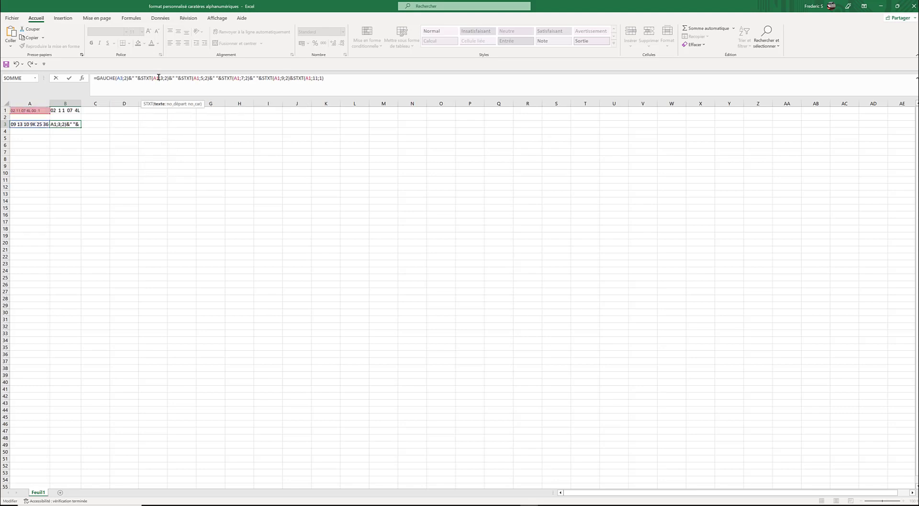
key("Delete")
type("3")
Change A1 to A3 in the STXT terms of B3's formula that start at characters 5 and 7
double_click(199, 78)
left_click(199, 78)
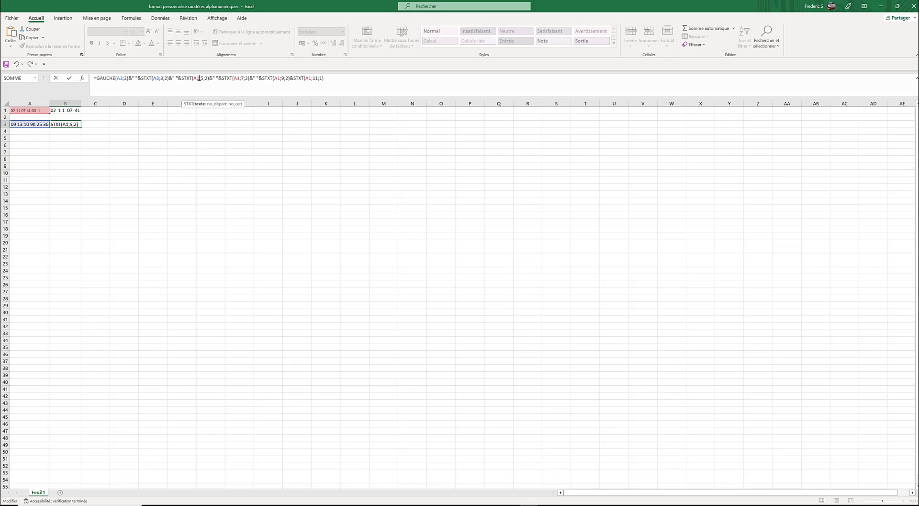
key("BackSpace")
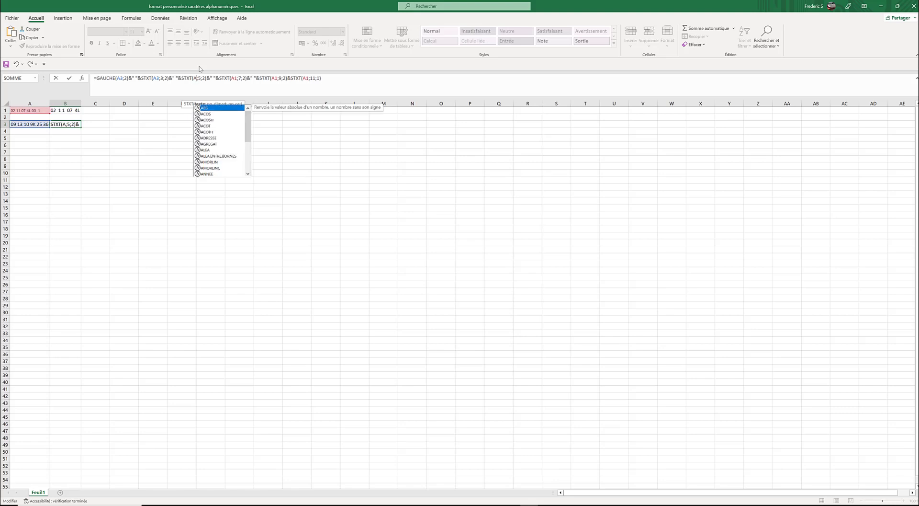
type("3")
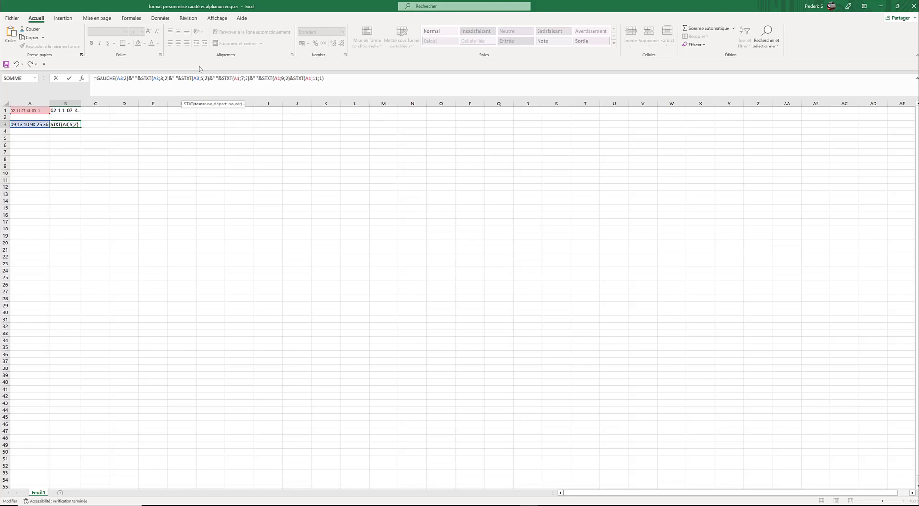
left_click(240, 78)
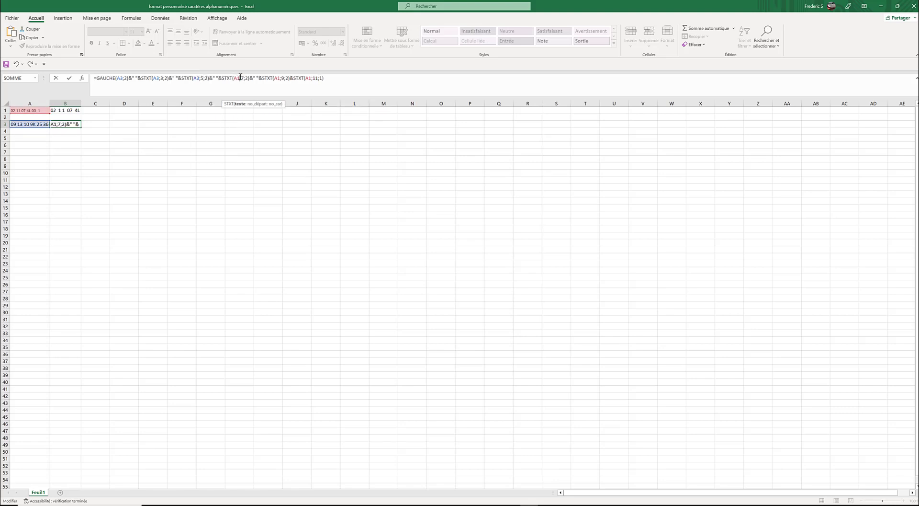
key("BackSpace")
type("3")
Change A1 to A3 in B3's STXT terms starting at characters 9 and 11, and commit the formula
left_click(281, 77)
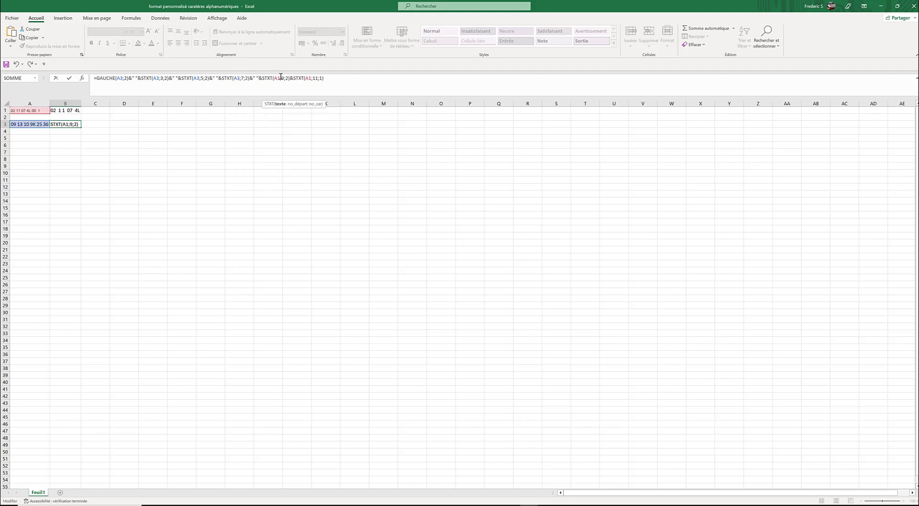
key("BackSpace")
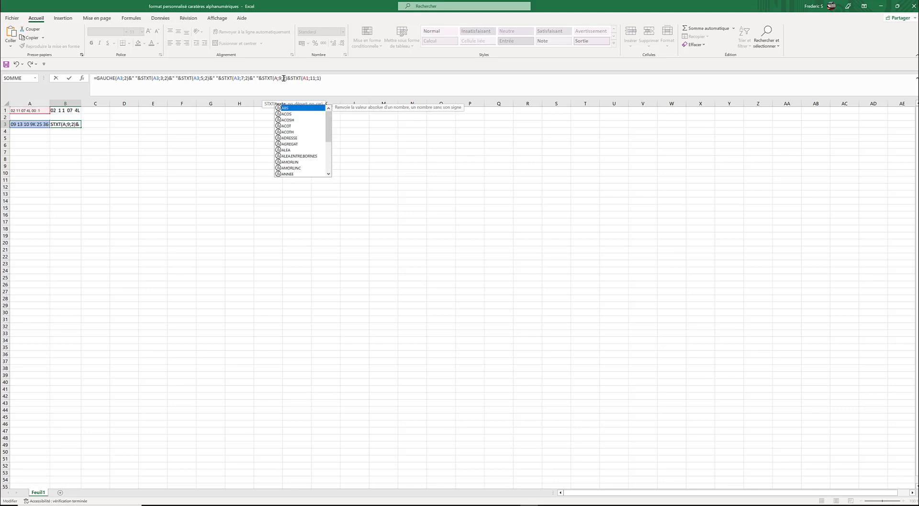
type("3")
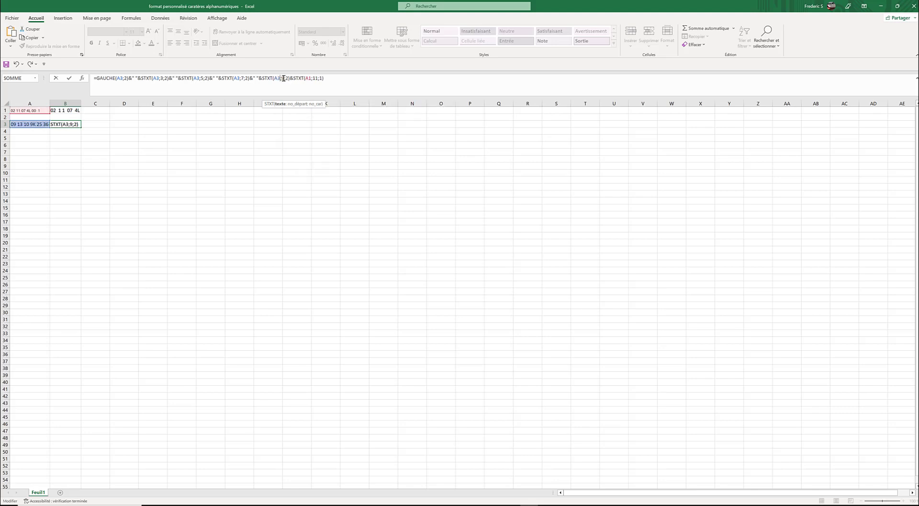
left_click(311, 78)
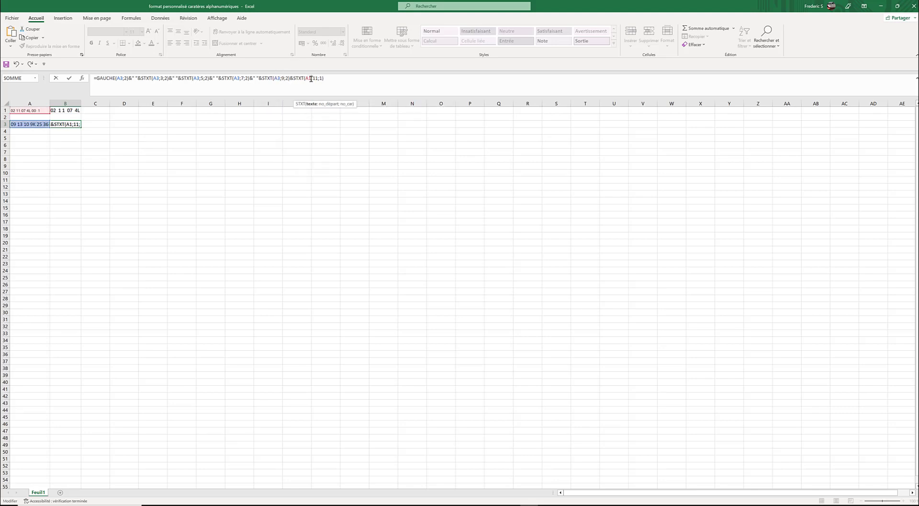
key("BackSpace")
type("3")
left_click(339, 81)
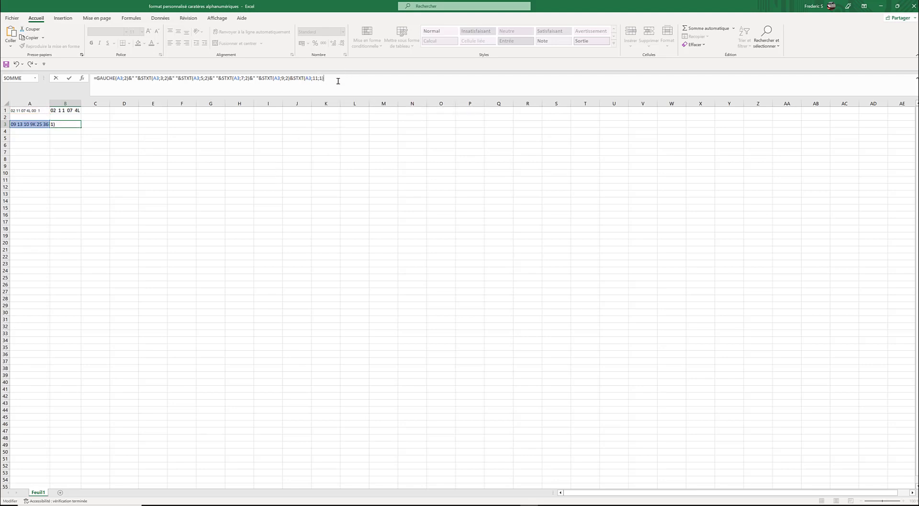
key("Return")
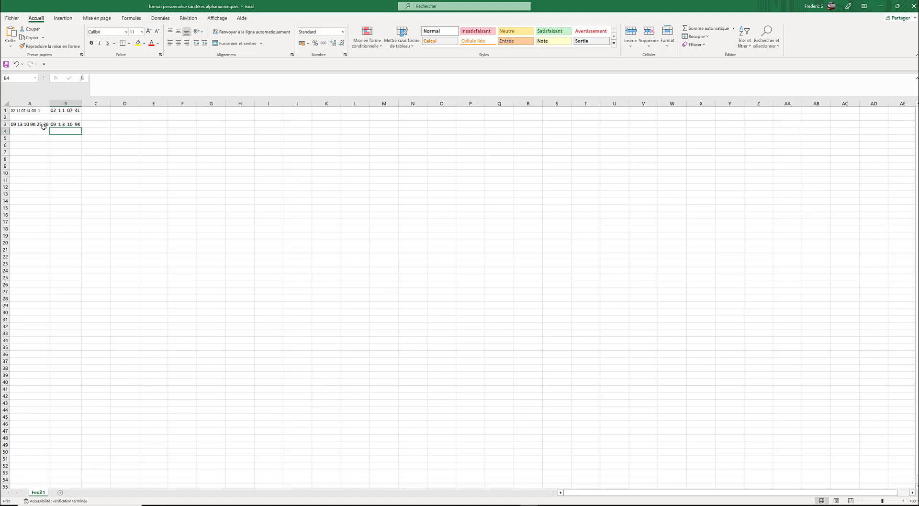
Extend B3's formula at its end with a space separator followed by STXT(A3;13;2)
left_click(71, 124)
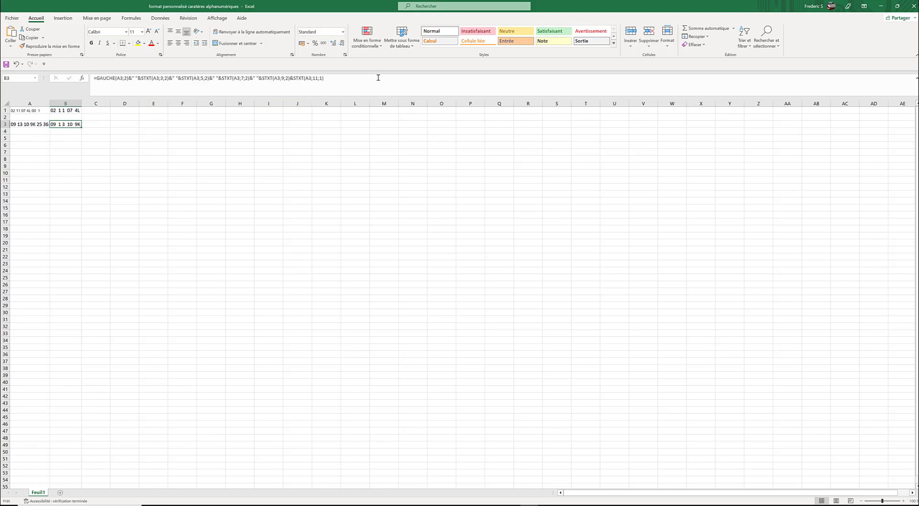
left_click(325, 78)
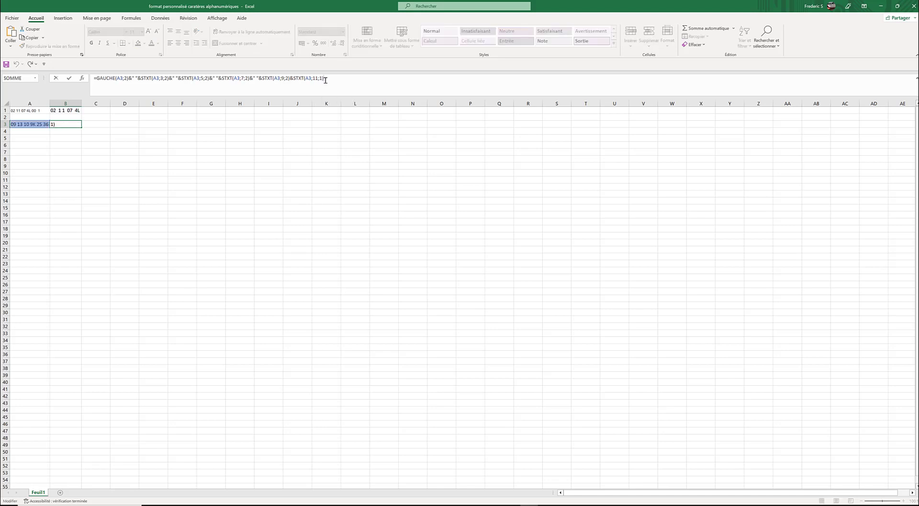
type("&\" \"&ST")
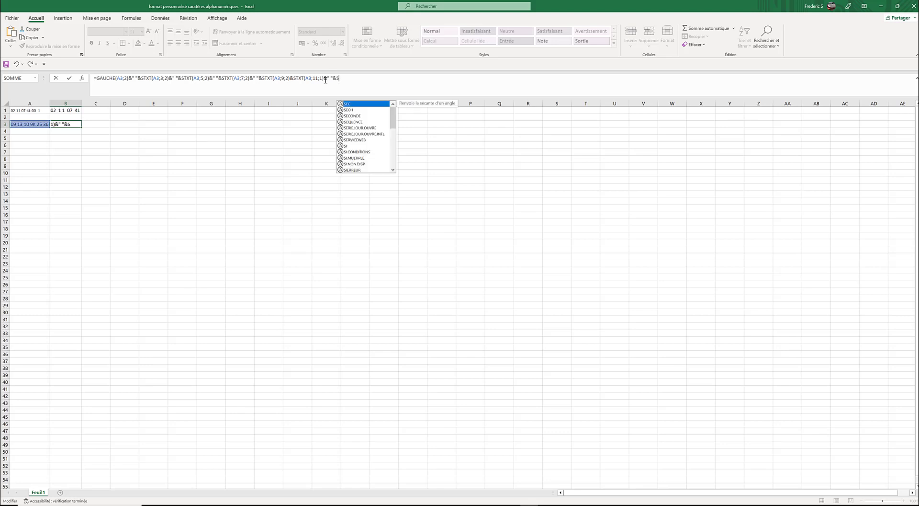
type("XT")
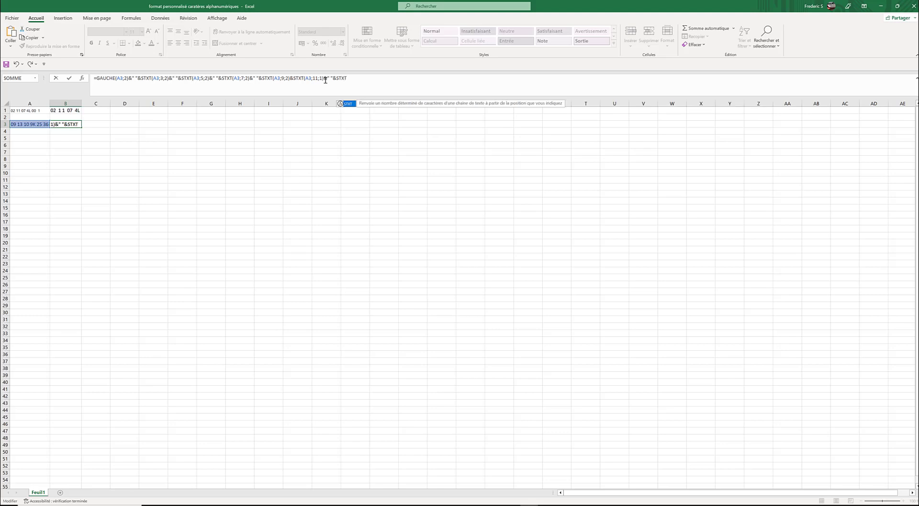
type("(A3")
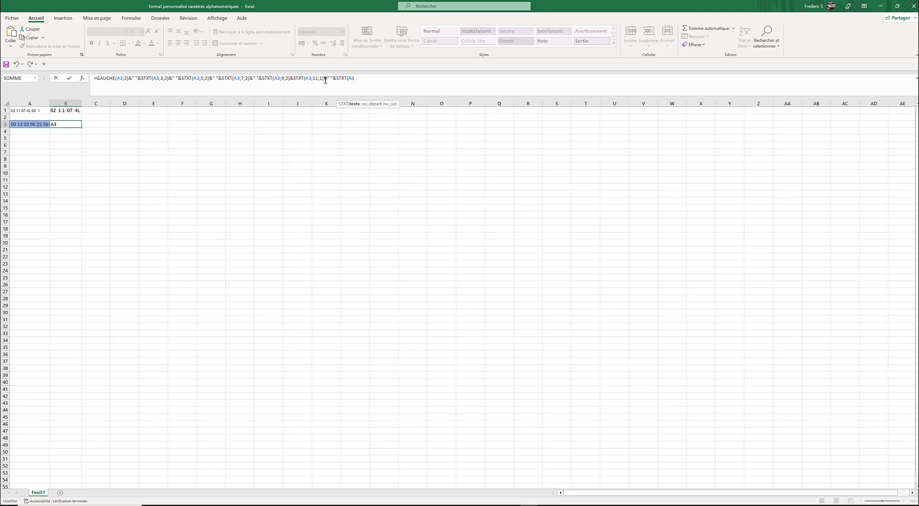
type(";")
type(";13;2")
type(")")
Append &STXT(A3;15;2) to B3's formula, commit it, and fit column B's width to its contents
type("&")
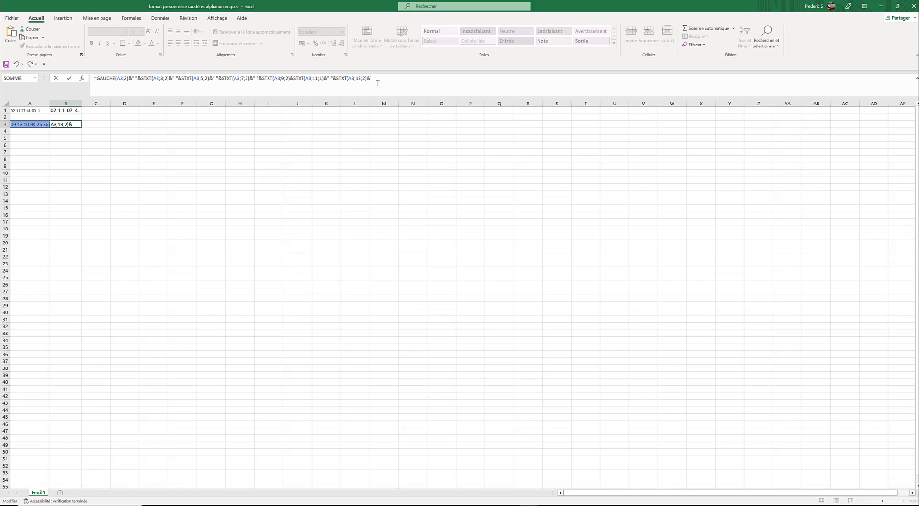
type("ST")
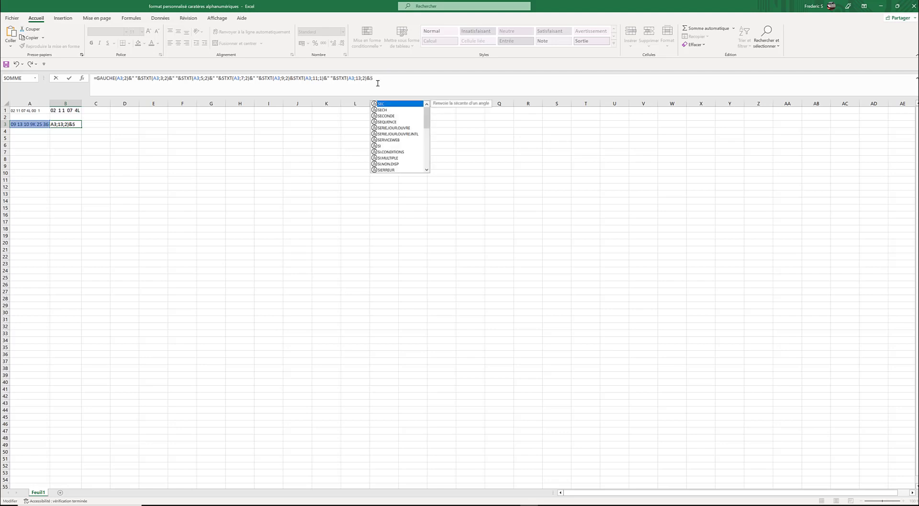
type("XT")
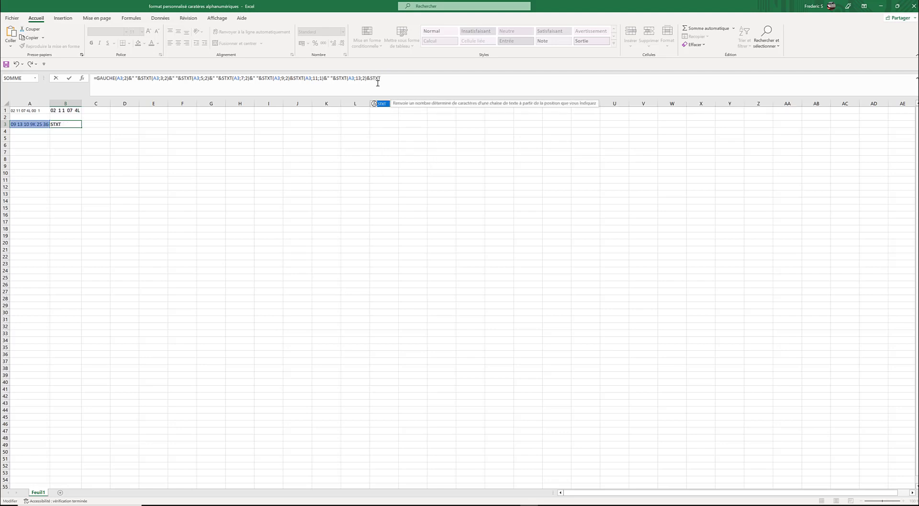
type("(")
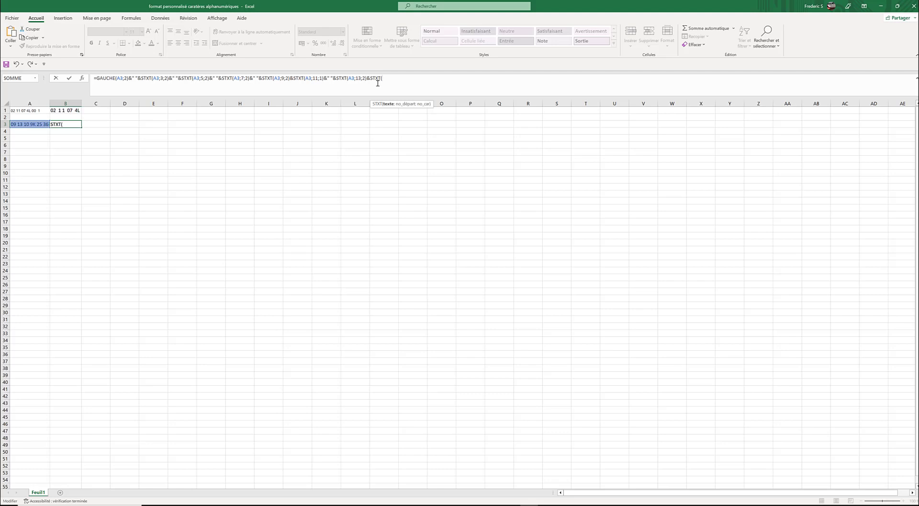
type("A3;")
type("15")
type("; ")
type(")")
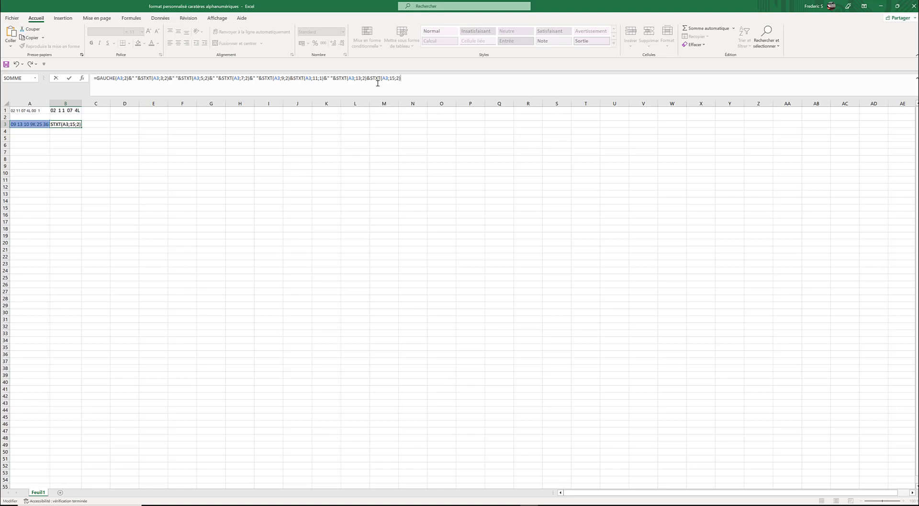
key("Return")
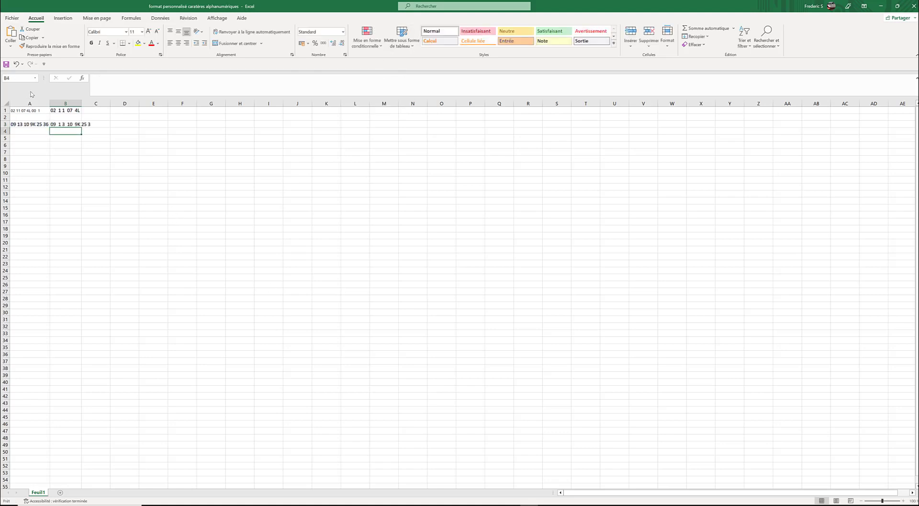
double_click(81, 102)
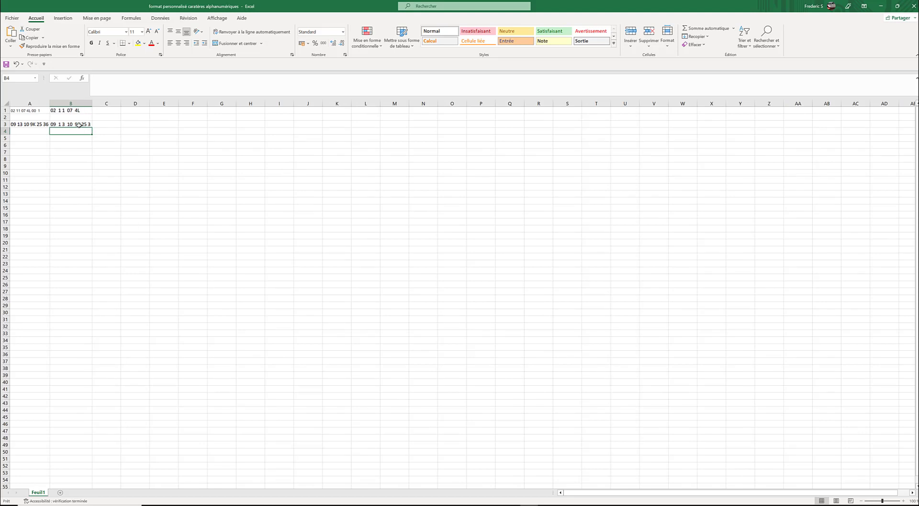
In B3's formula, set the character count of the last STXT term, starting at character 15, to 3 and commit
left_click(79, 124)
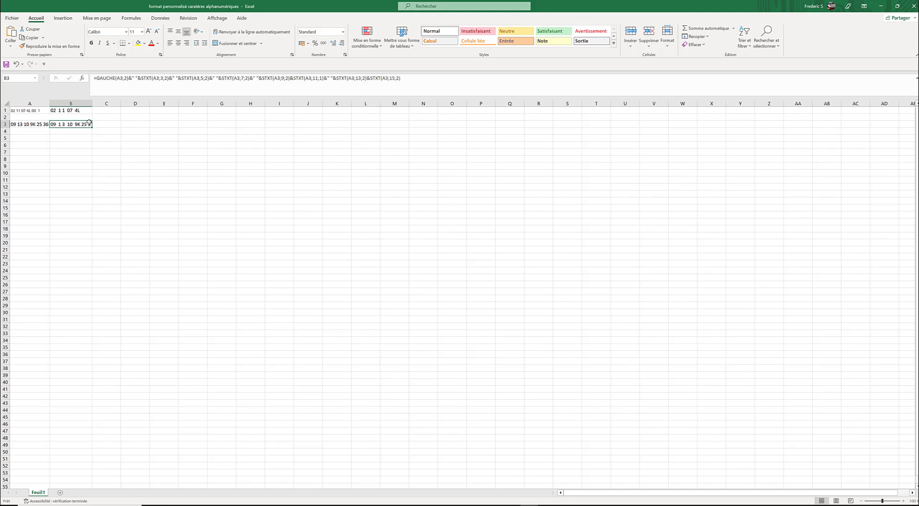
left_click(399, 78)
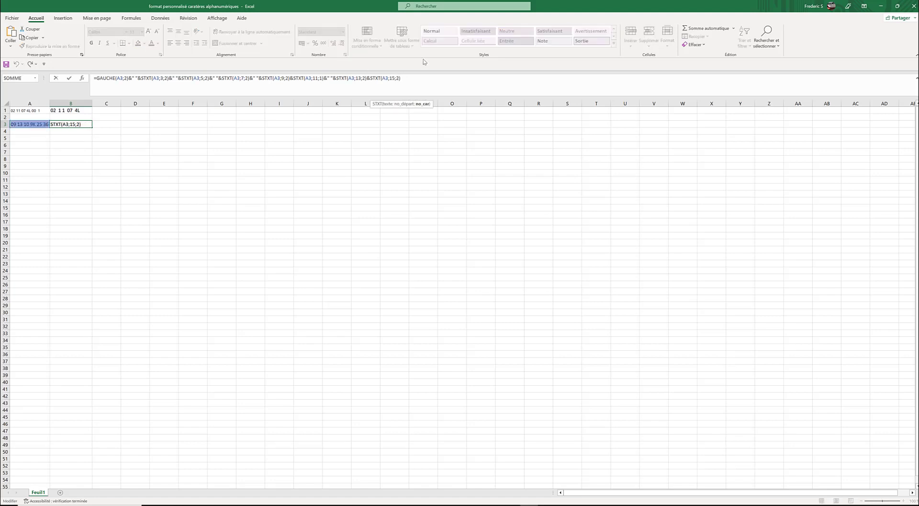
key("BackSpace")
type("3")
left_click(408, 78)
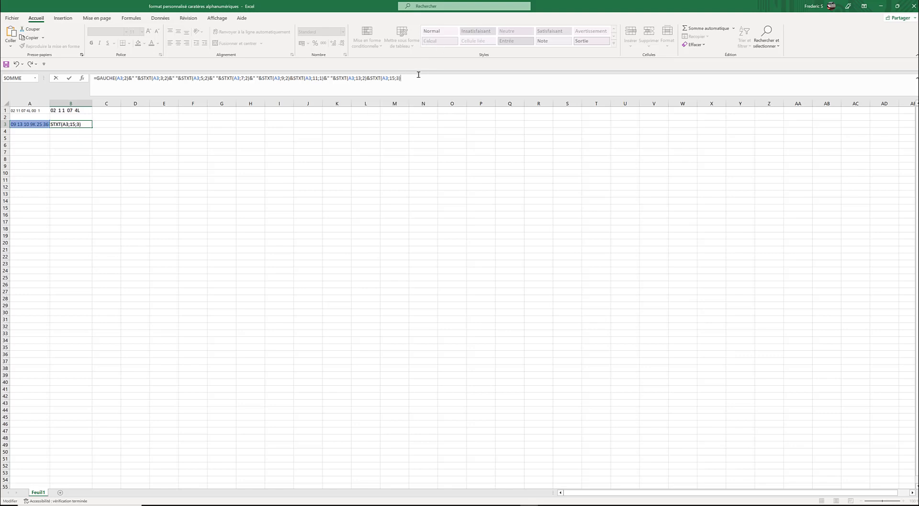
key("Return")
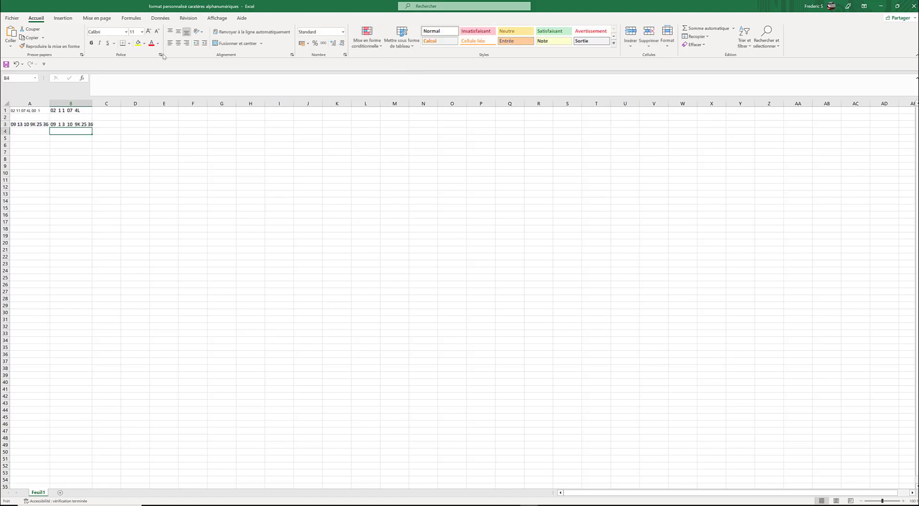